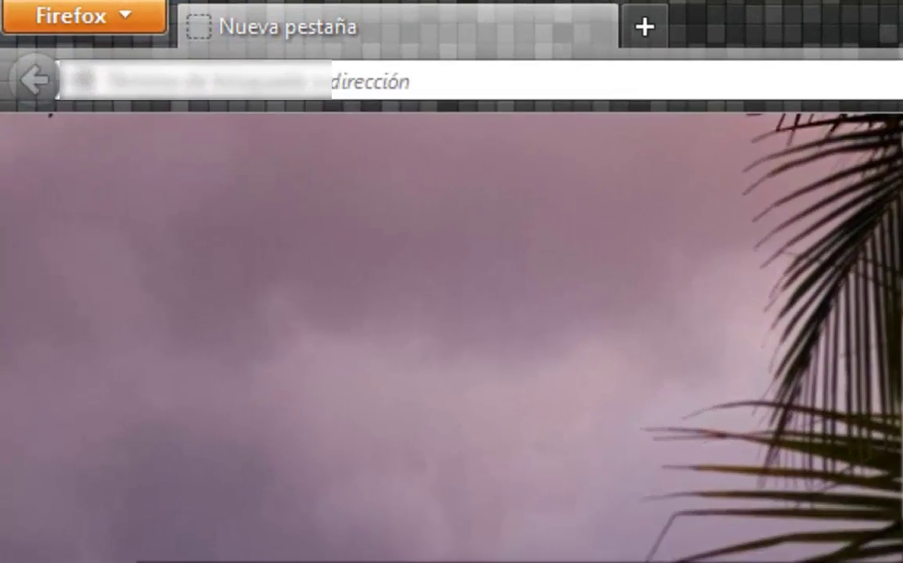
Load the site's /administrator/ address and log in to the Joomla administration with the prefilled credentials.
{"action": "type", "text": "pintarconlu"}
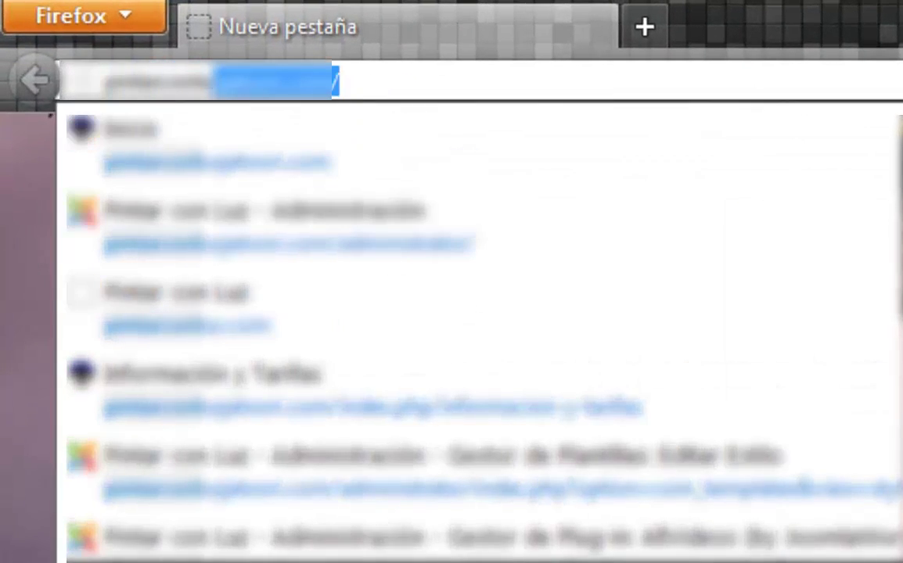
{"action": "key", "text": "Return"}
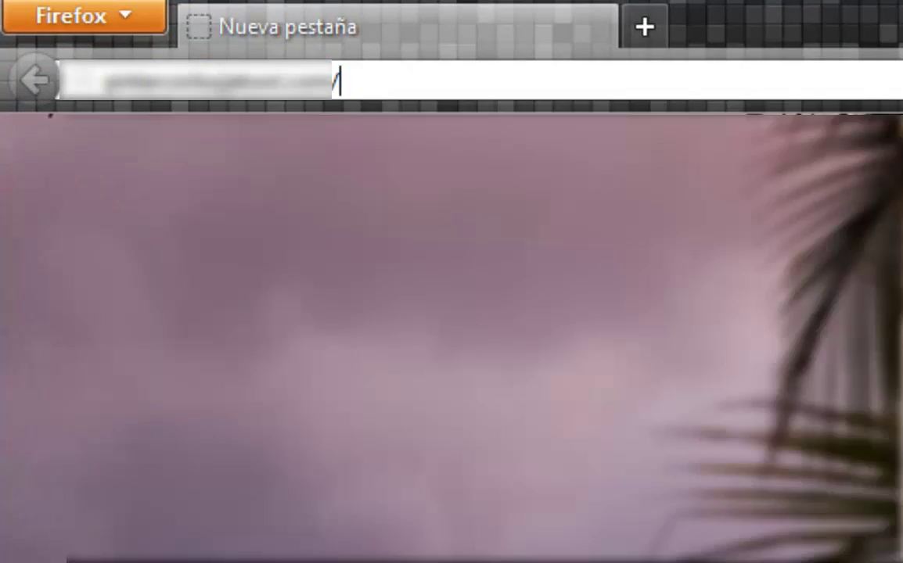
{"action": "type", "text": "administra"}
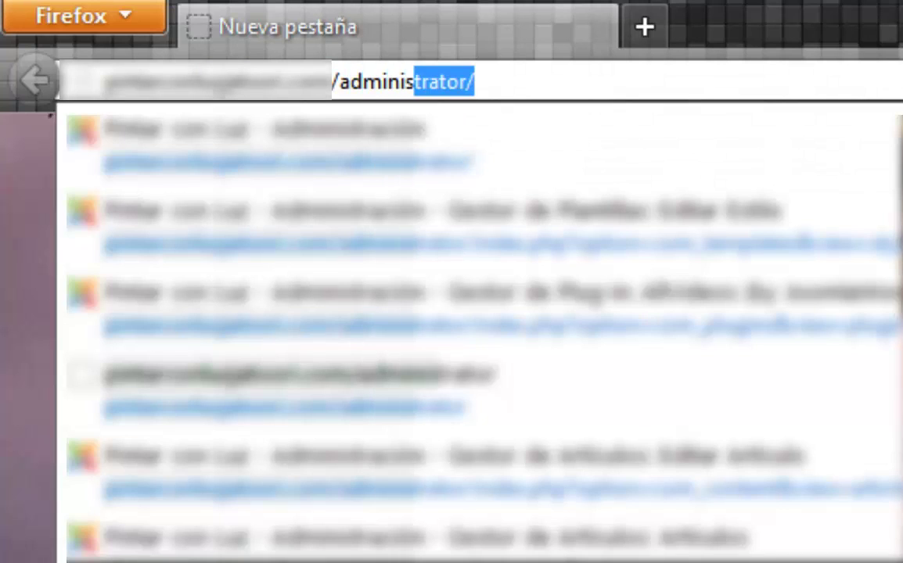
{"action": "type", "text": "tor/"}
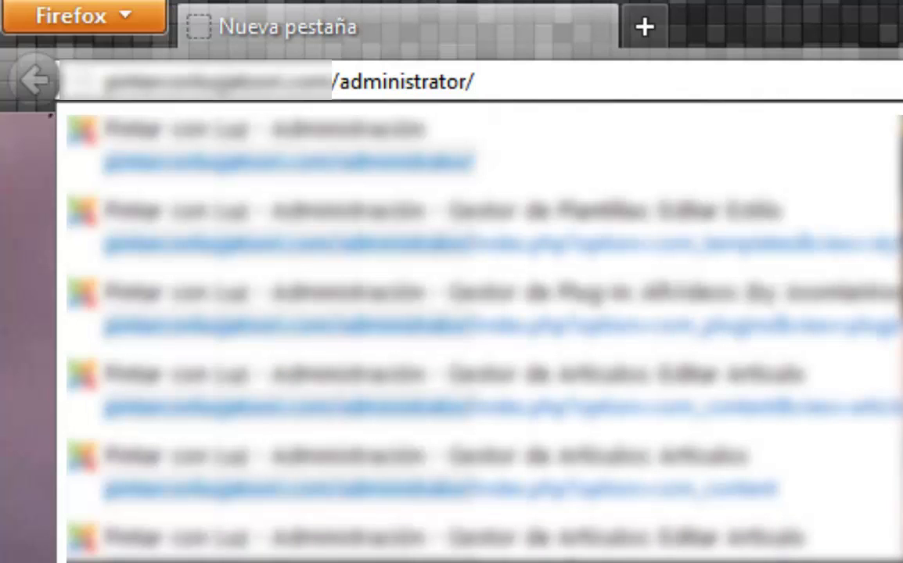
{"action": "key", "text": "Return"}
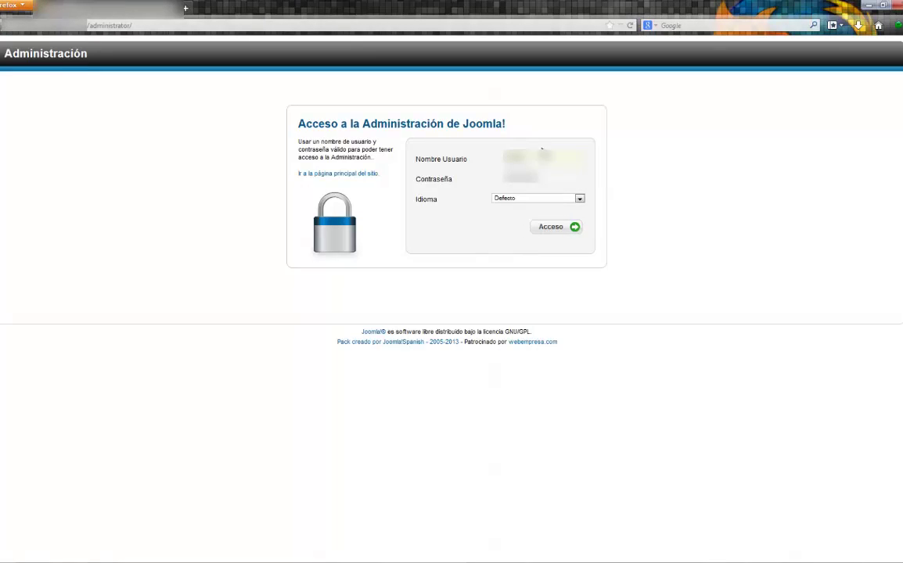
{"action": "left_click", "coordinate": [567, 234]}
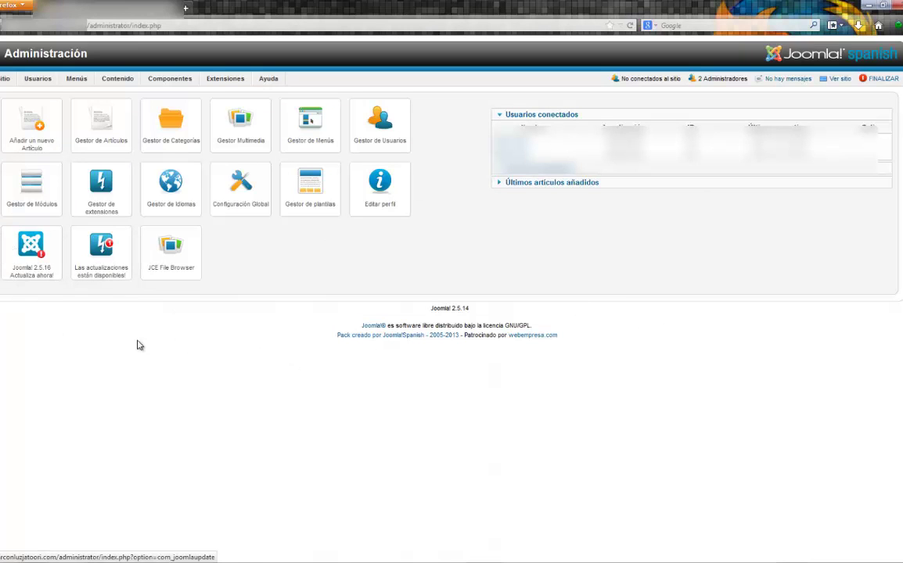
Open the Media Manager and show the contents of the carlota folder inside reportajes-foto.
{"action": "mouse_move", "coordinate": [117, 83]}
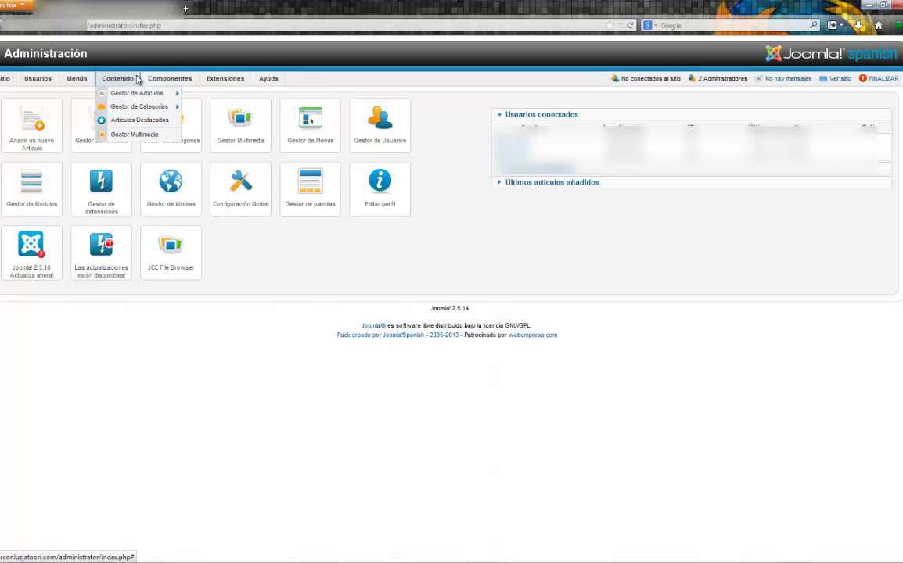
{"action": "left_click", "coordinate": [137, 135]}
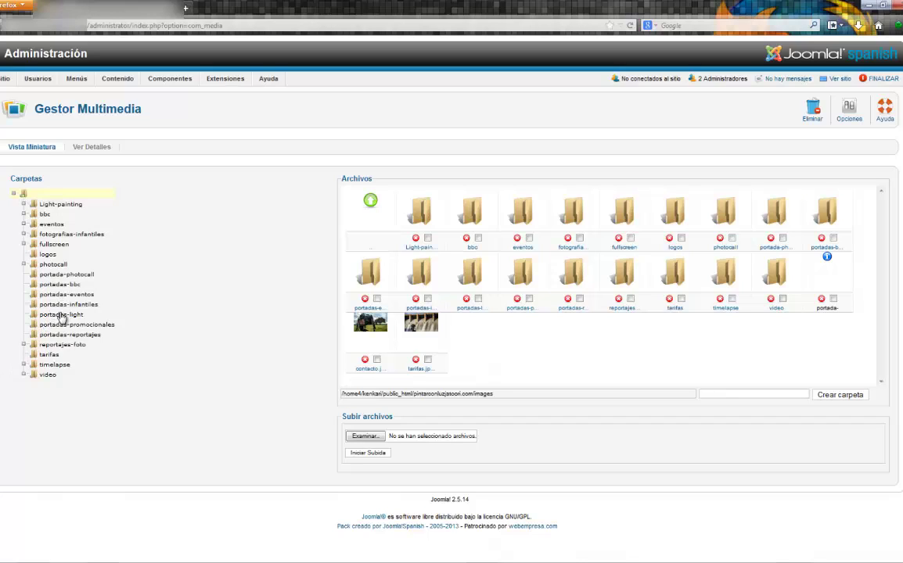
{"action": "left_click", "coordinate": [24, 345]}
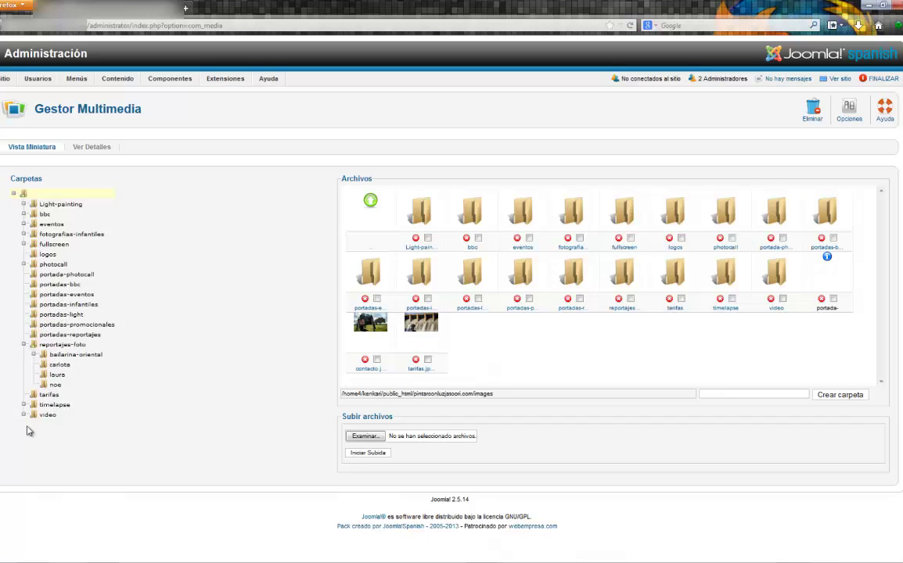
{"action": "left_click", "coordinate": [63, 365]}
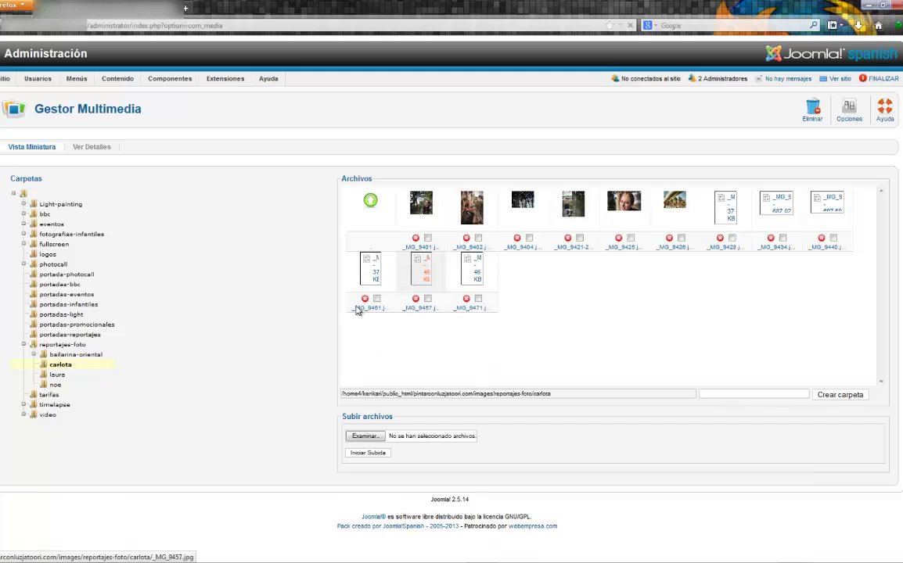
Bring up the upload file picker for the current folder, dismiss it without choosing a file, and return to the Control Panel.
{"action": "left_click", "coordinate": [412, 442]}
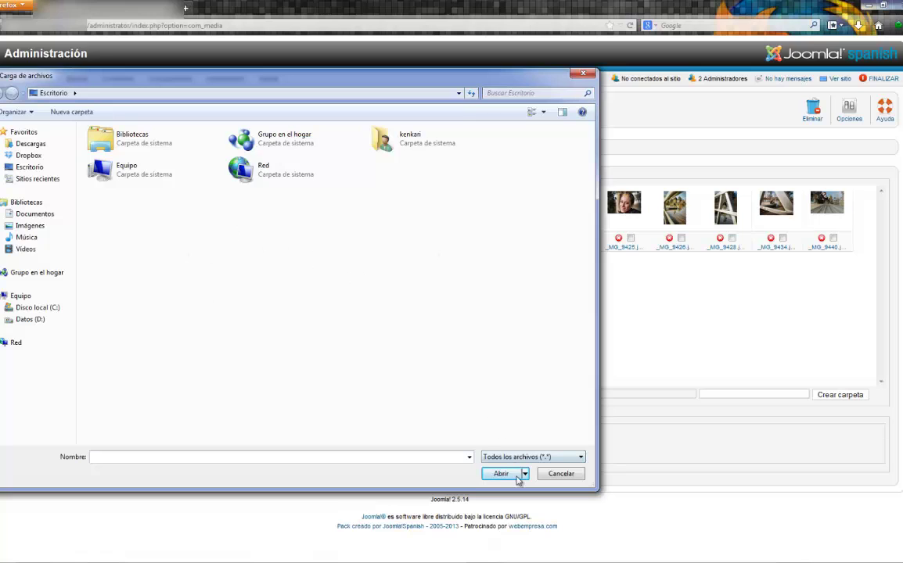
{"action": "left_click", "coordinate": [560, 474]}
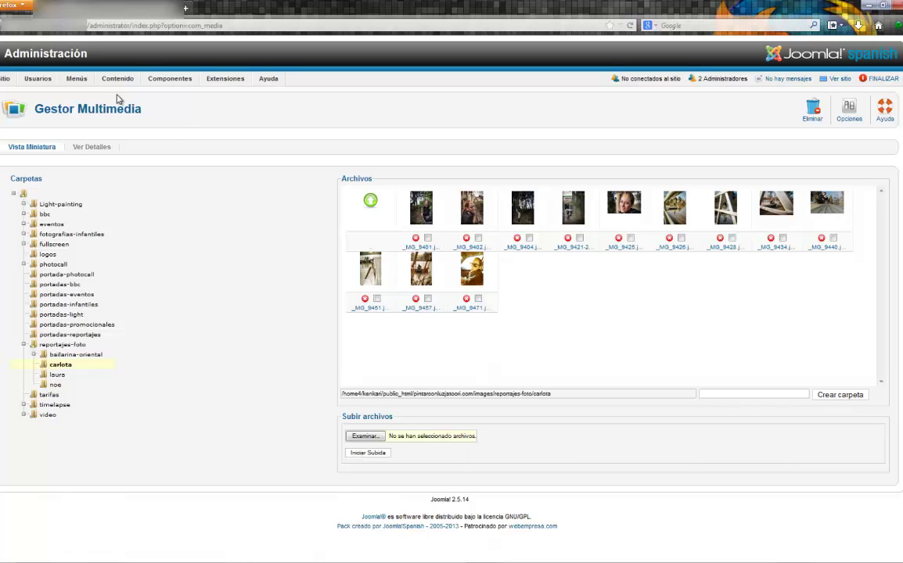
{"action": "mouse_move", "coordinate": [122, 83]}
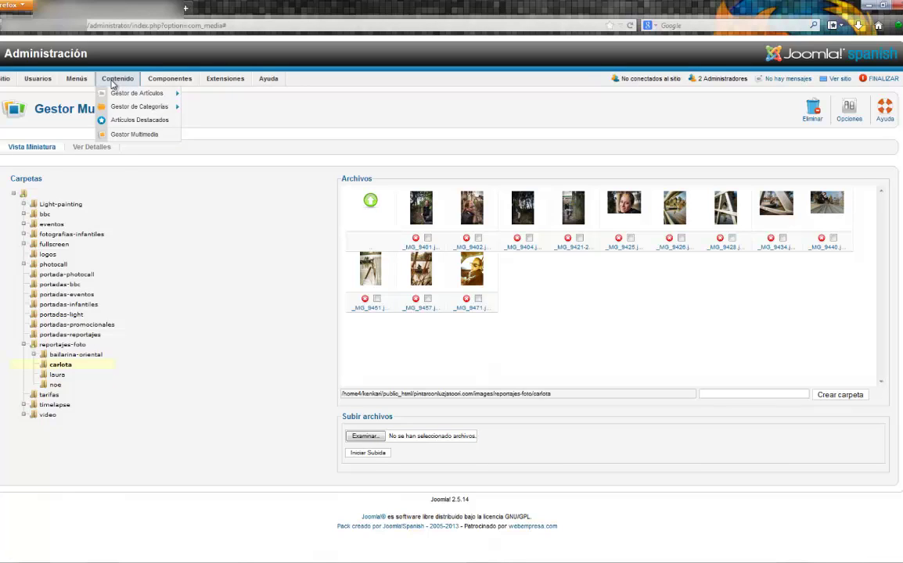
{"action": "mouse_move", "coordinate": [10, 79]}
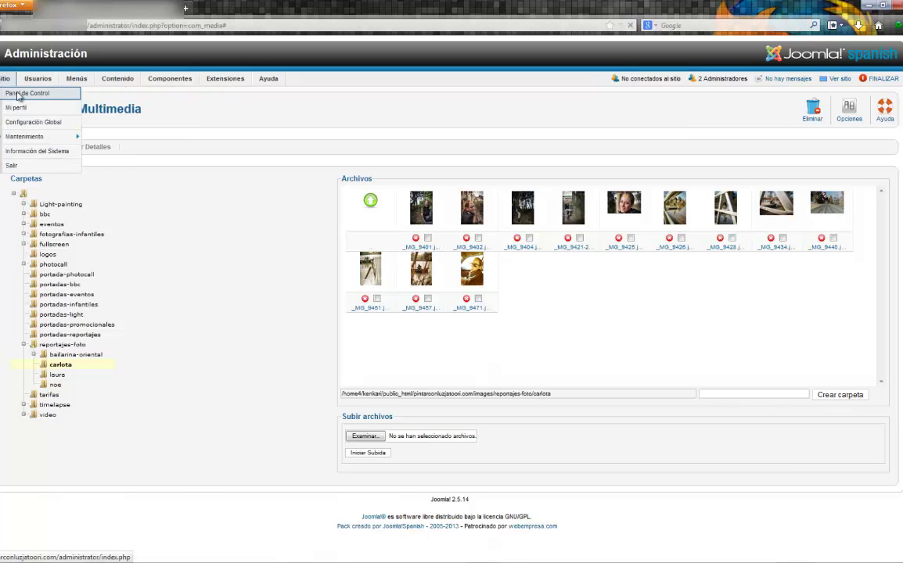
{"action": "left_click", "coordinate": [17, 94]}
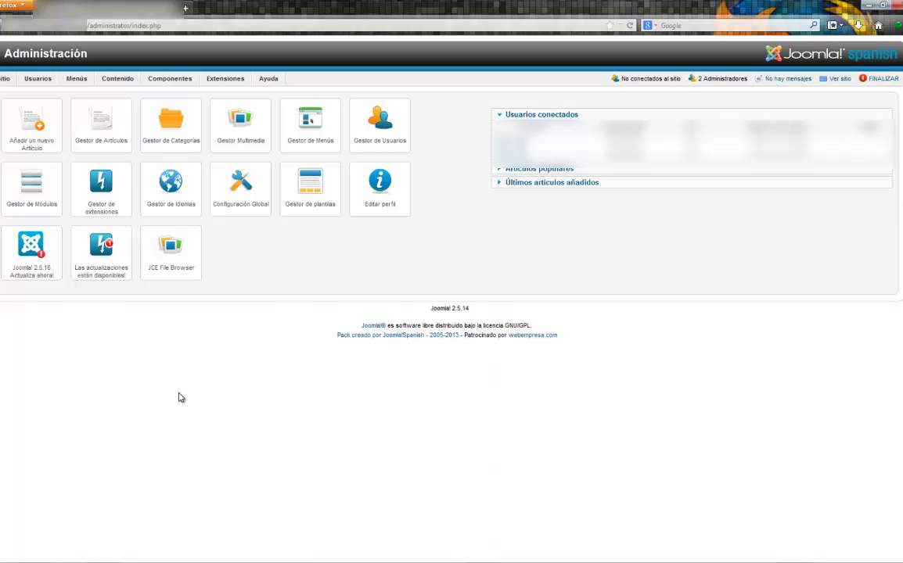
Open the video/promocionales/dinosaurio folder in the Media Manager and view its upload file picker without choosing a file.
{"action": "mouse_move", "coordinate": [164, 81]}
{"action": "mouse_move", "coordinate": [129, 83]}
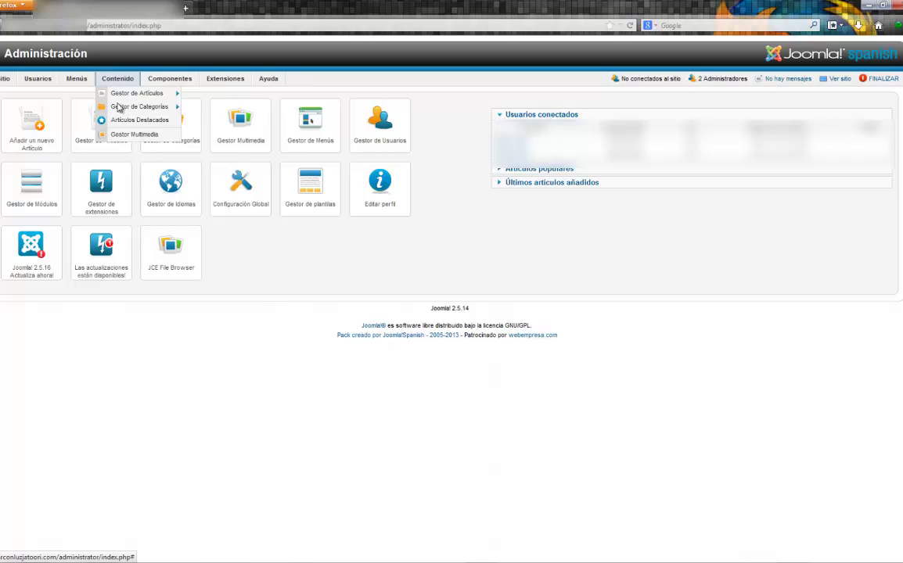
{"action": "left_click", "coordinate": [127, 135]}
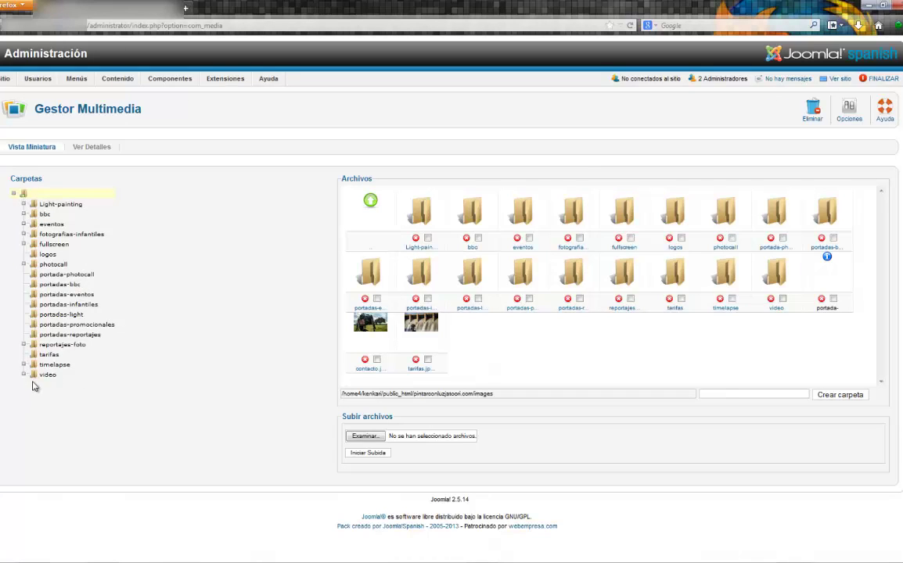
{"action": "left_click", "coordinate": [24, 374]}
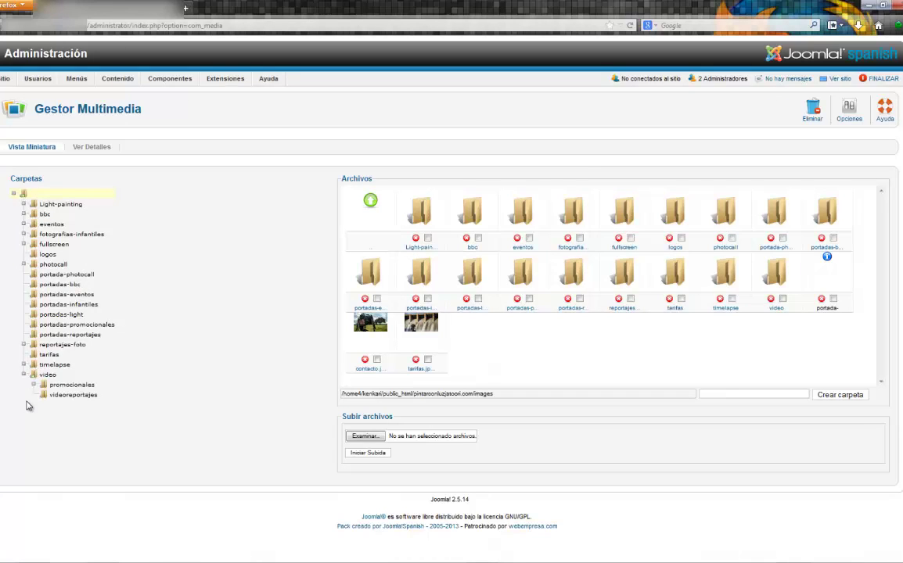
{"action": "left_click", "coordinate": [63, 386]}
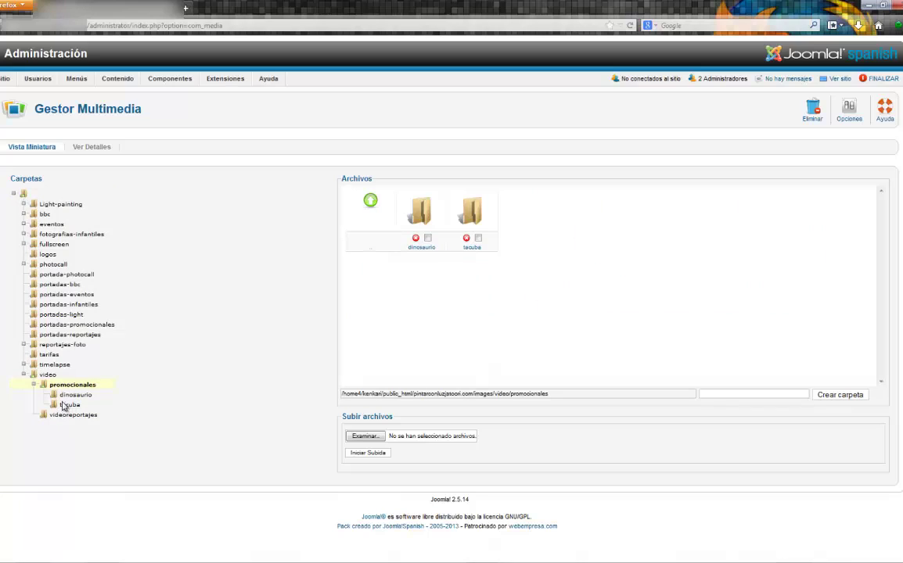
{"action": "left_click", "coordinate": [74, 395]}
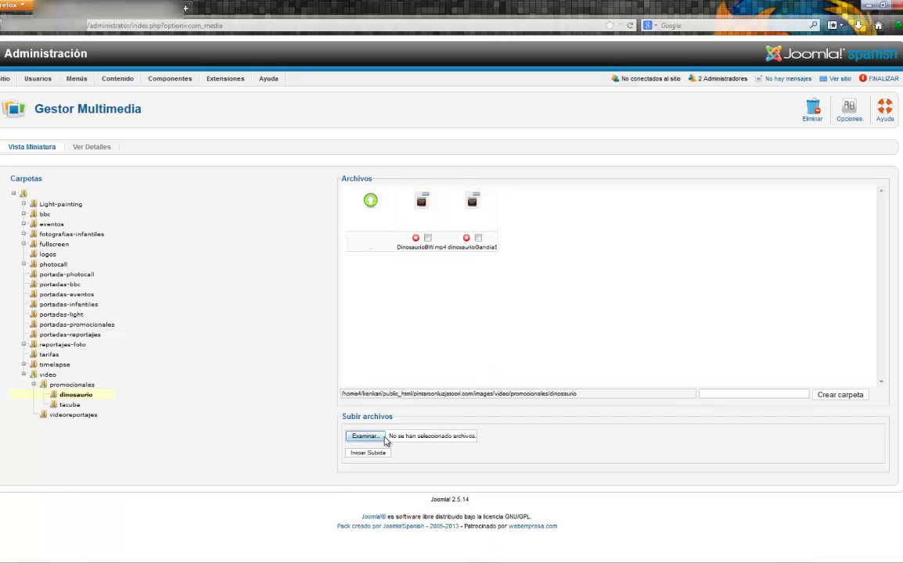
{"action": "left_click", "coordinate": [404, 440]}
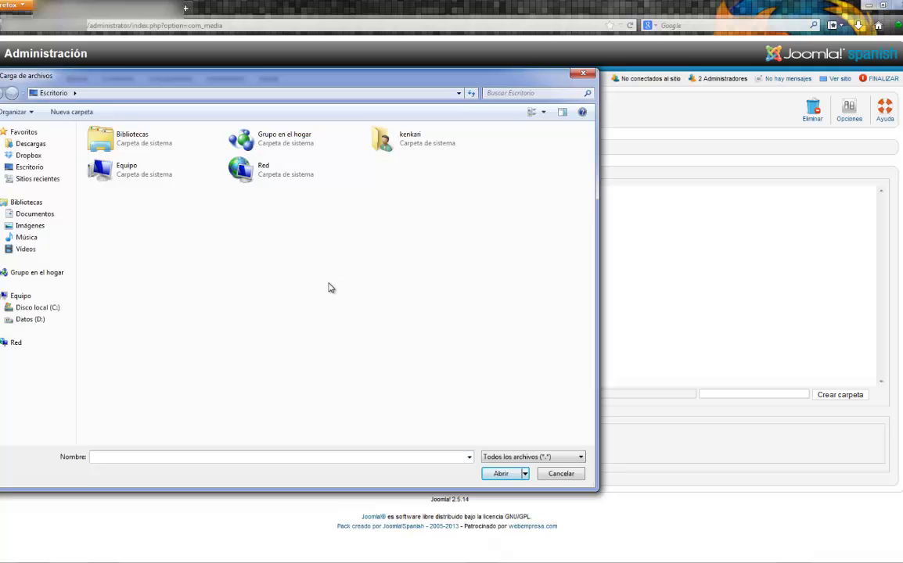
{"action": "left_click", "coordinate": [561, 475]}
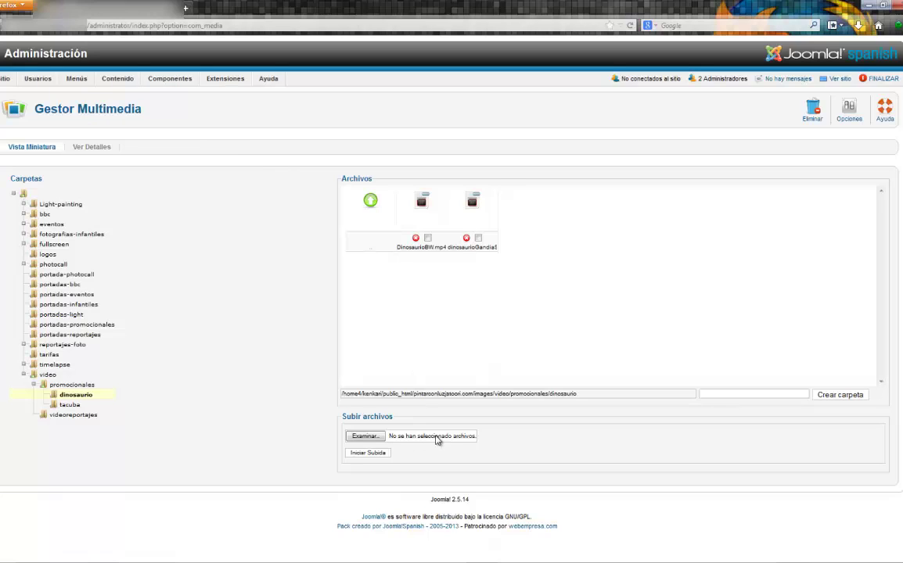
Open the article "Dinosaurio Fiesta B/W" for editing from the Article Manager.
{"action": "mouse_move", "coordinate": [124, 81]}
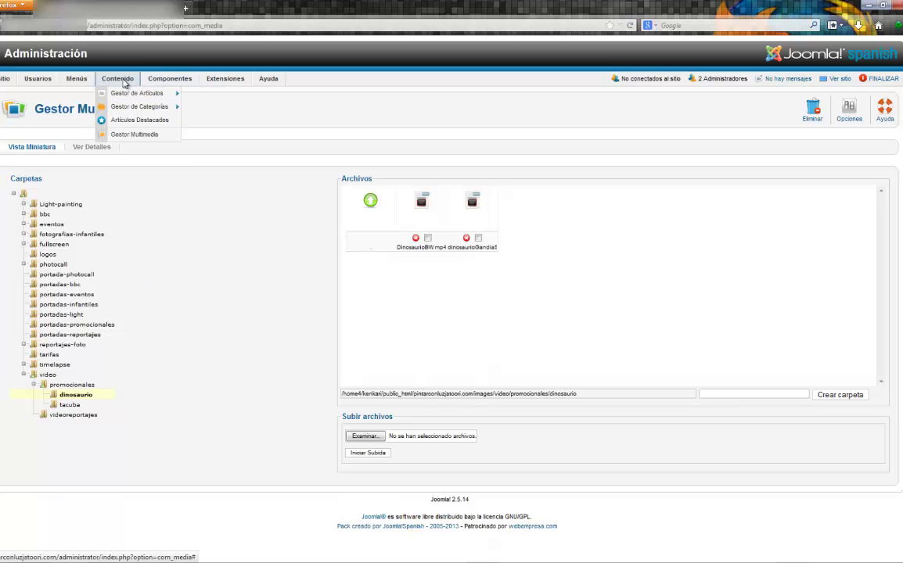
{"action": "mouse_move", "coordinate": [131, 99]}
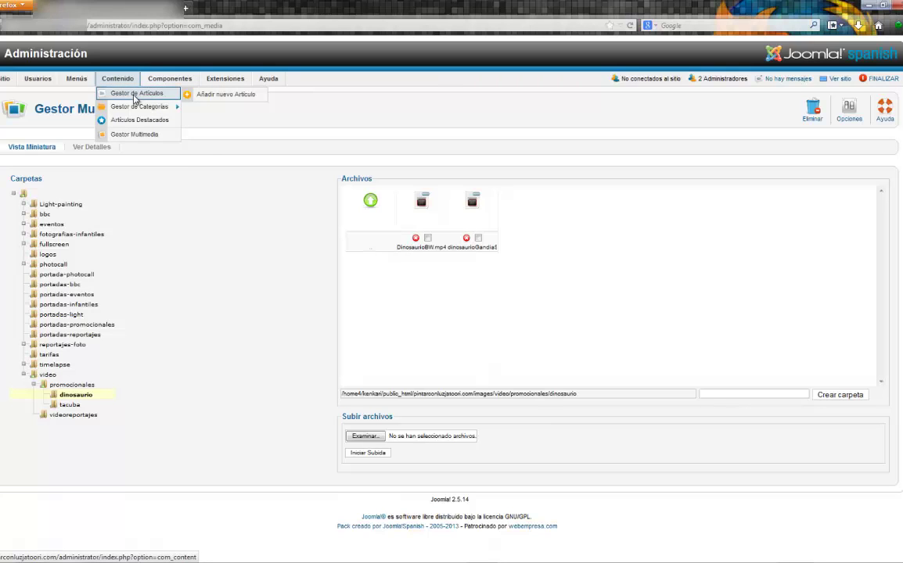
{"action": "left_click", "coordinate": [134, 94]}
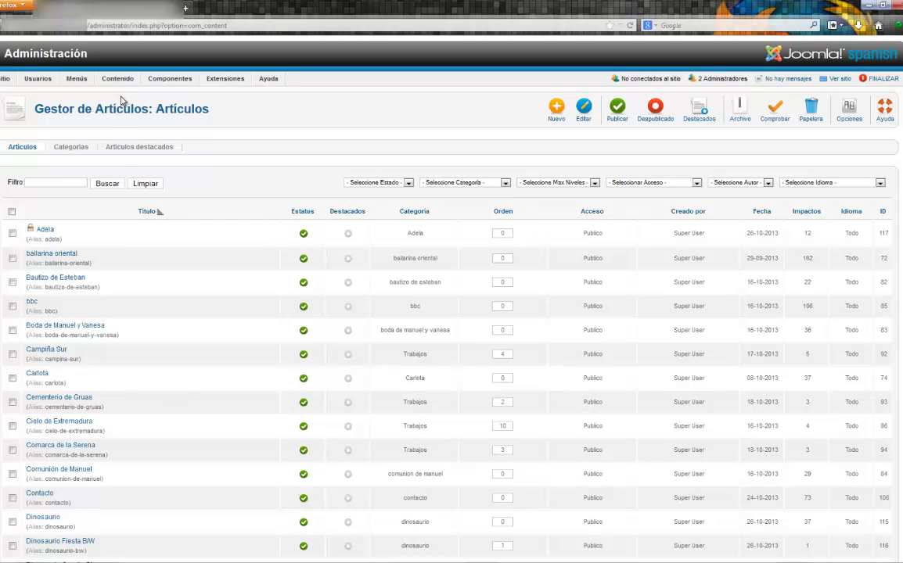
{"action": "scroll", "coordinate": [125, 188], "scroll_direction": "down", "scroll_amount": 5}
{"action": "scroll", "coordinate": [239, 269], "scroll_direction": "down", "scroll_amount": 3}
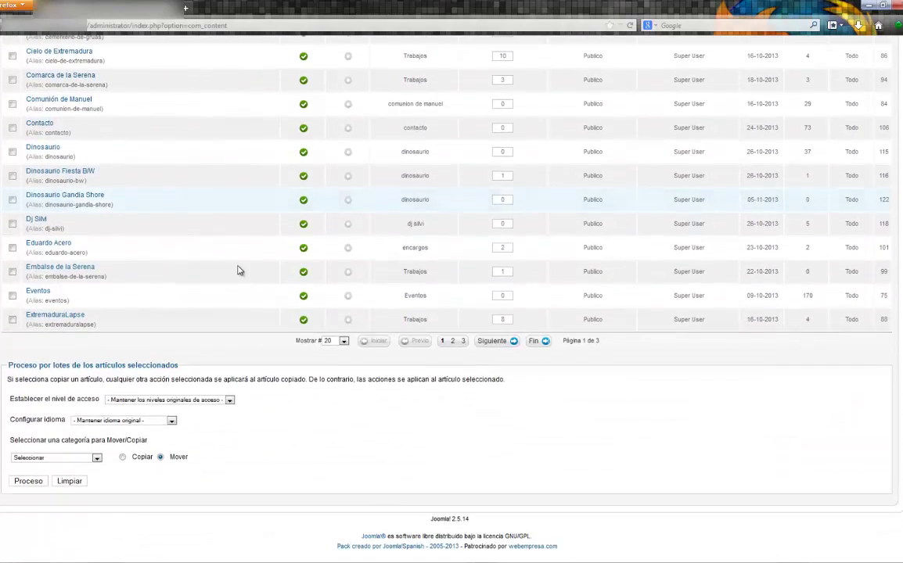
{"action": "scroll", "coordinate": [240, 270], "scroll_direction": "up", "scroll_amount": 8}
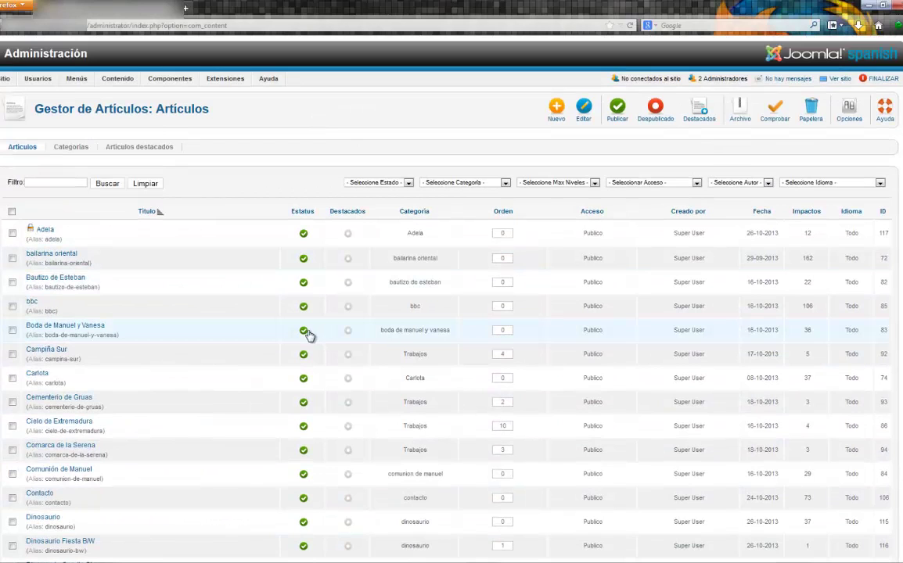
{"action": "scroll", "coordinate": [307, 335], "scroll_direction": "down", "scroll_amount": 5}
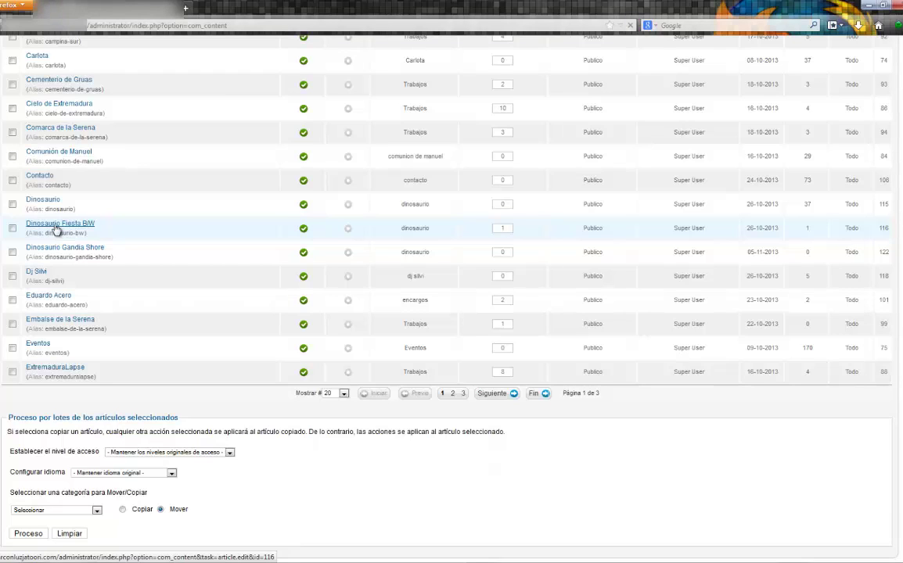
{"action": "left_click", "coordinate": [56, 227]}
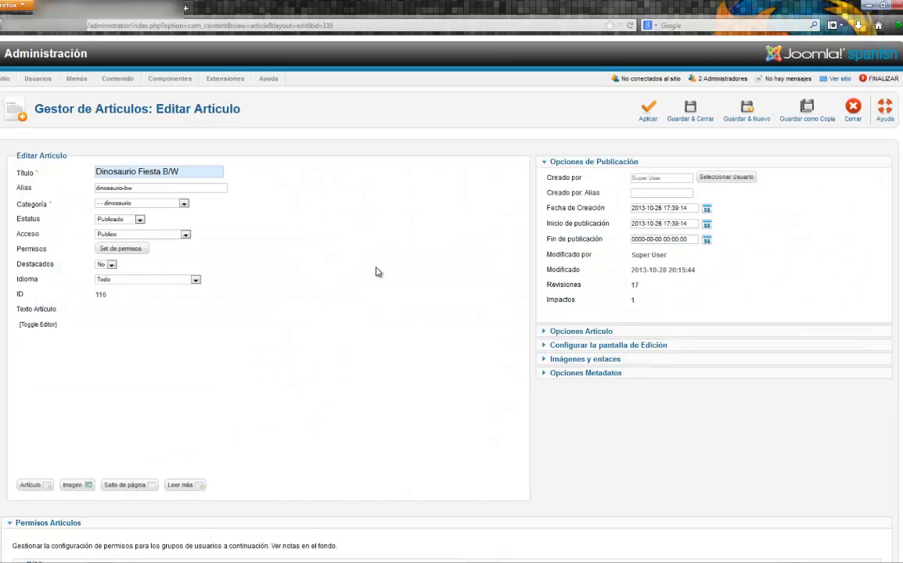
Enlarge the article's text editor area so more of the embedded video block fits in it.
{"action": "scroll", "coordinate": [376, 272], "scroll_direction": "down", "scroll_amount": 5}
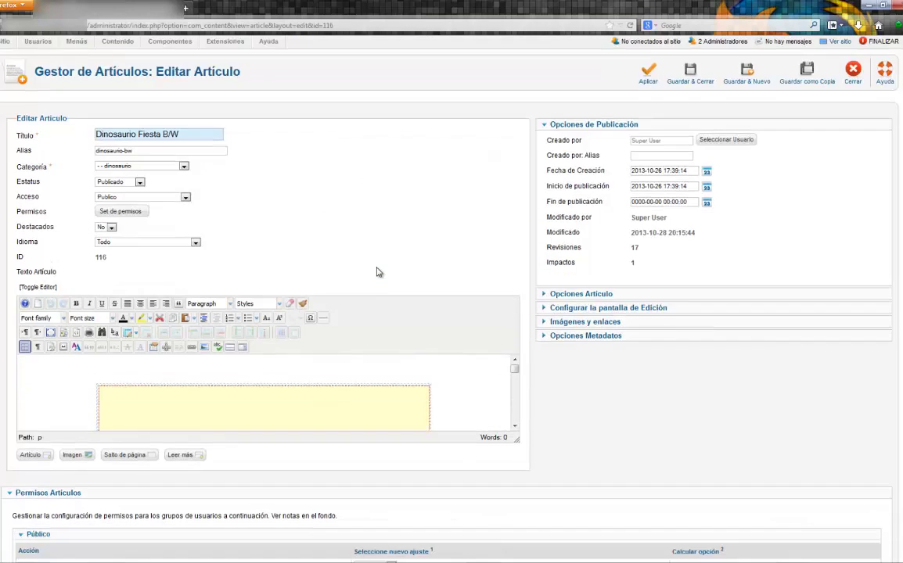
{"action": "left_click_drag", "start_coordinate": [515, 286], "coordinate": [586, 536]}
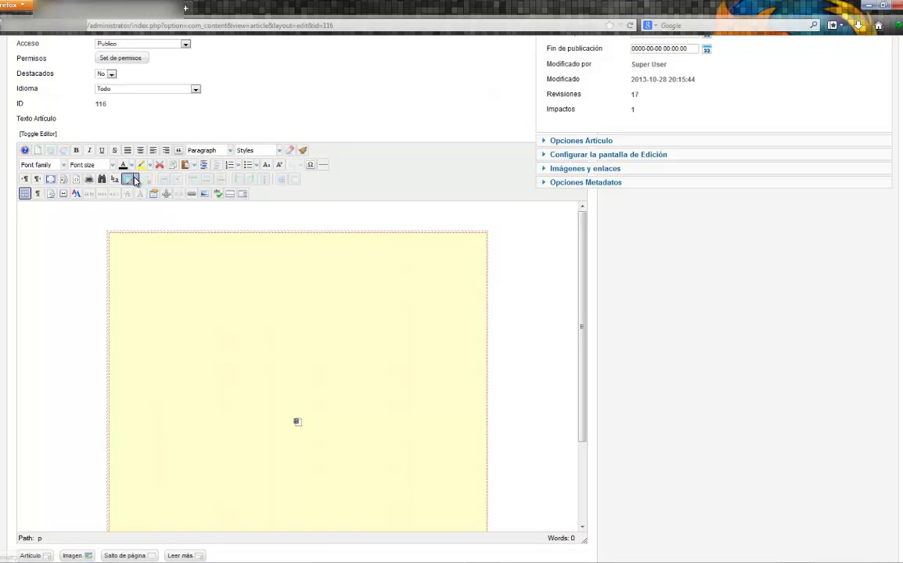
{"action": "scroll", "coordinate": [594, 309], "scroll_direction": "down", "scroll_amount": 3}
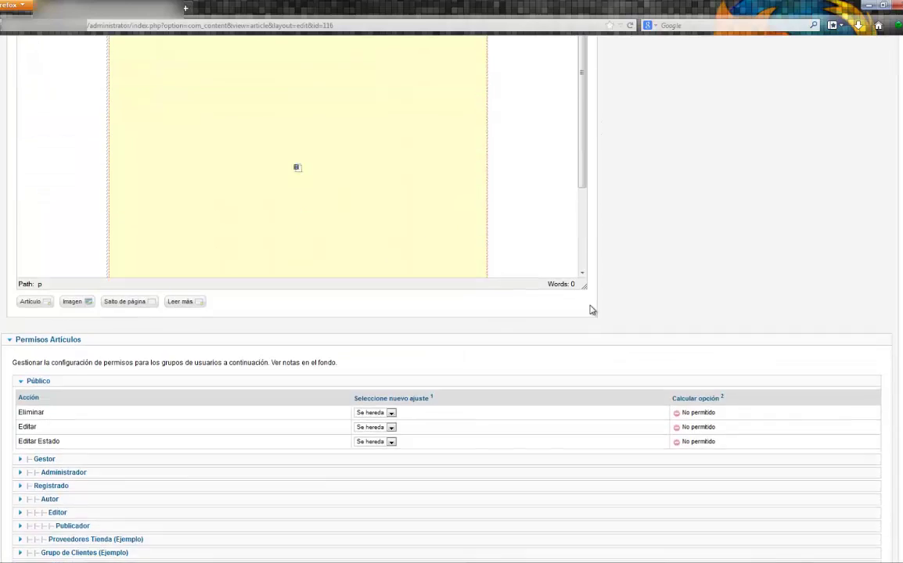
{"action": "scroll", "coordinate": [592, 311], "scroll_direction": "up", "scroll_amount": 3}
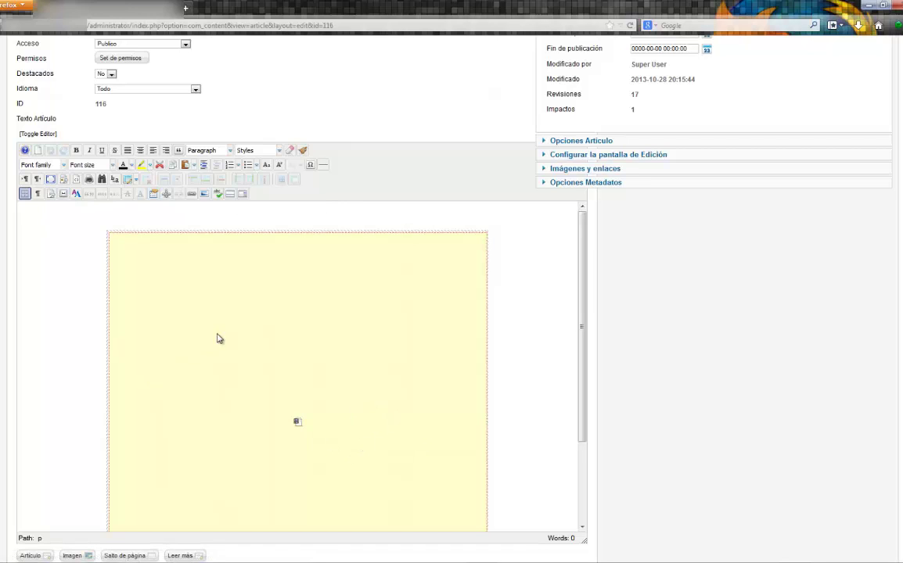
Select the embedded video block in the article text and switch the editor to its HTML source code.
{"action": "left_click", "coordinate": [364, 366]}
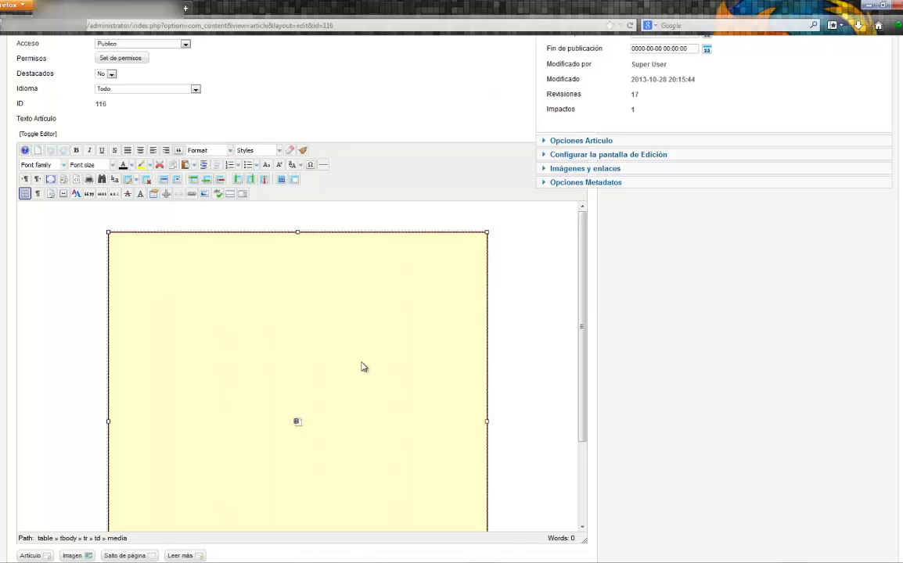
{"action": "scroll", "coordinate": [365, 360], "scroll_direction": "down", "scroll_amount": 2}
{"action": "scroll", "coordinate": [365, 360], "scroll_direction": "up", "scroll_amount": 2}
{"action": "left_click", "coordinate": [76, 180]}
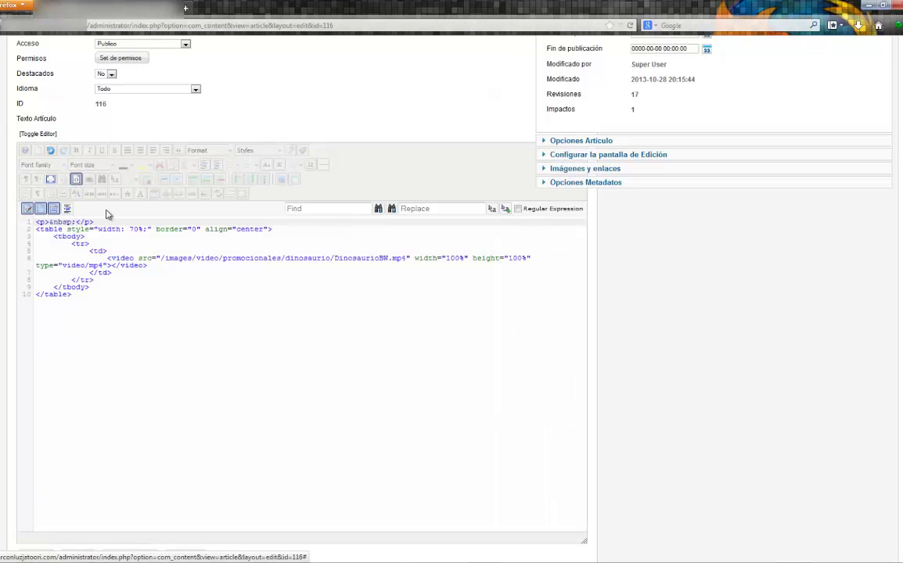
Select the article's complete HTML source code and close the article without saving.
{"action": "left_click", "coordinate": [303, 380]}
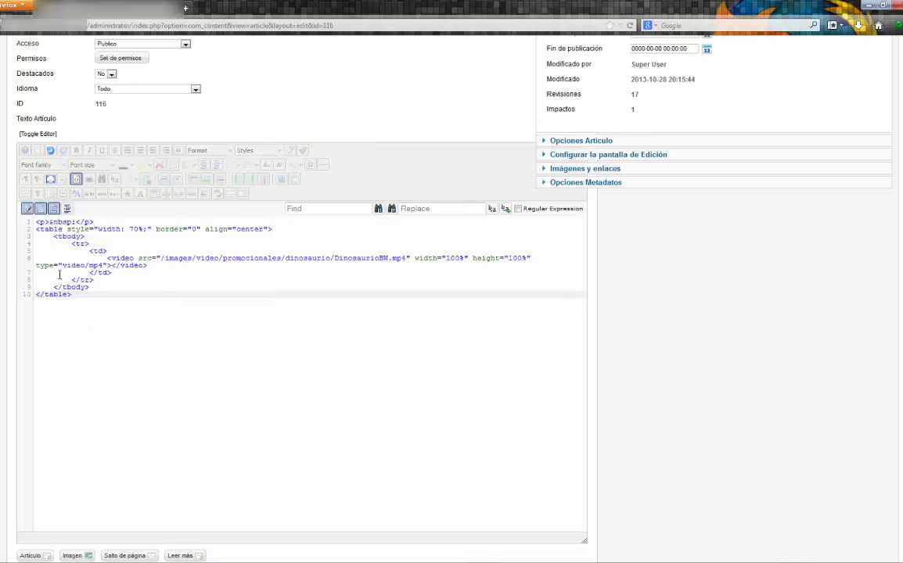
{"action": "left_click_drag", "start_coordinate": [35, 294], "coordinate": [31, 205]}
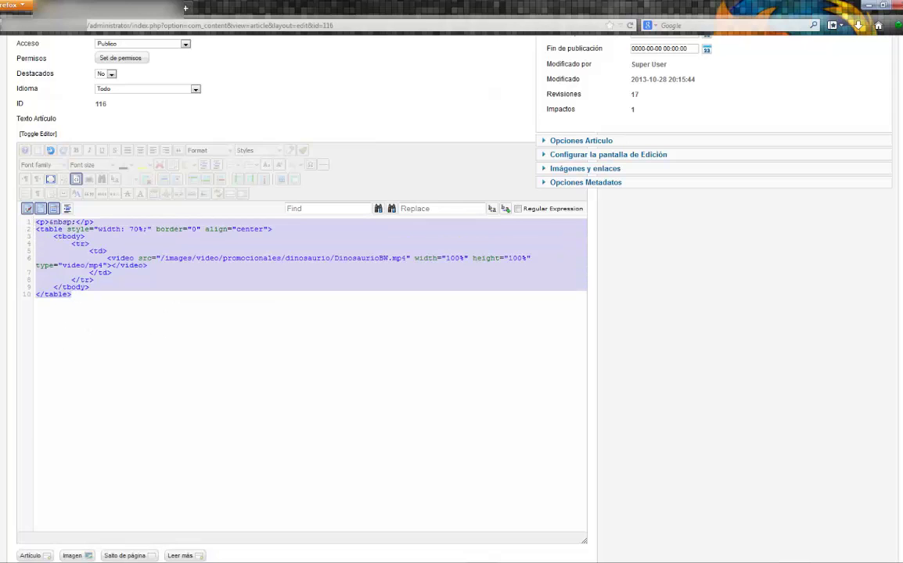
{"action": "left_click", "coordinate": [769, 375]}
{"action": "scroll", "coordinate": [714, 377], "scroll_direction": "up", "scroll_amount": 3}
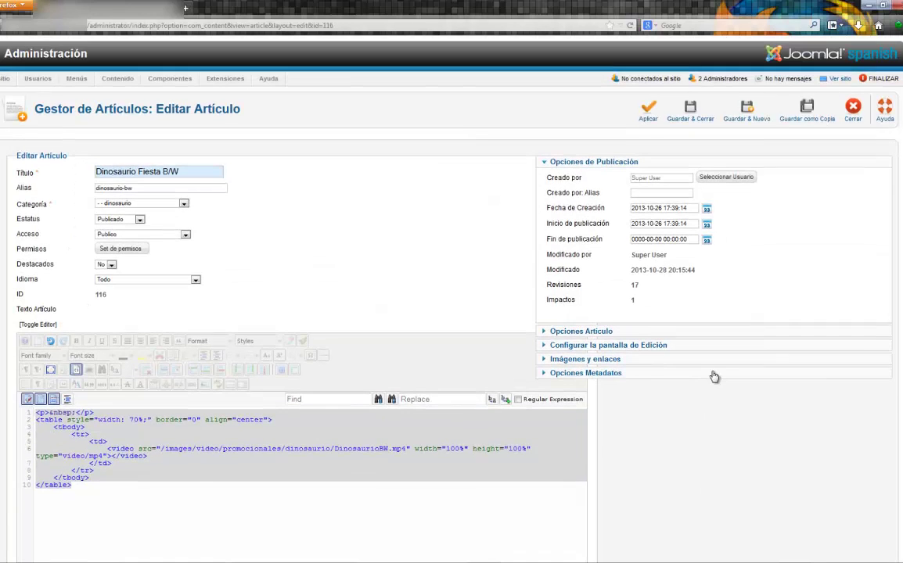
{"action": "left_click", "coordinate": [855, 117]}
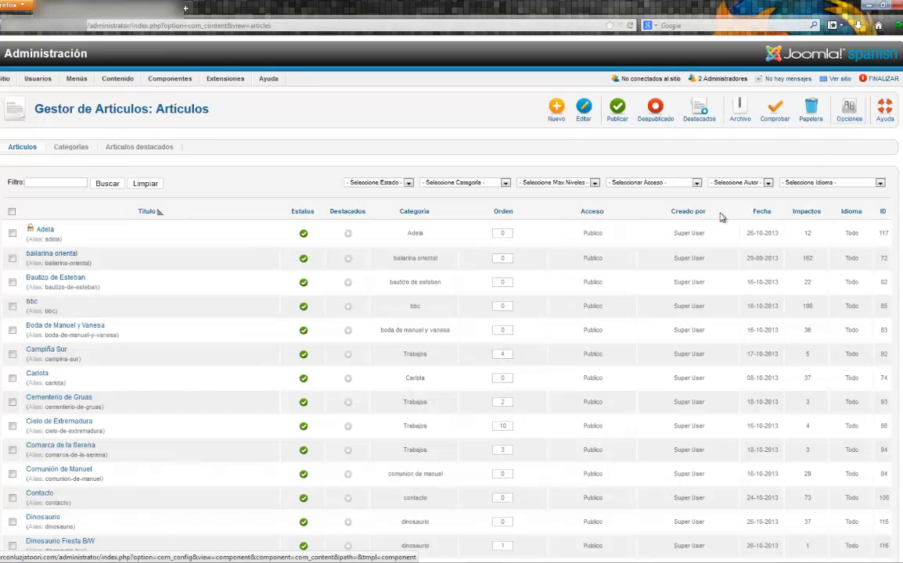
Start a new article in the dinosaurio category under videos promocionales and title it "prueba".
{"action": "left_click", "coordinate": [559, 111]}
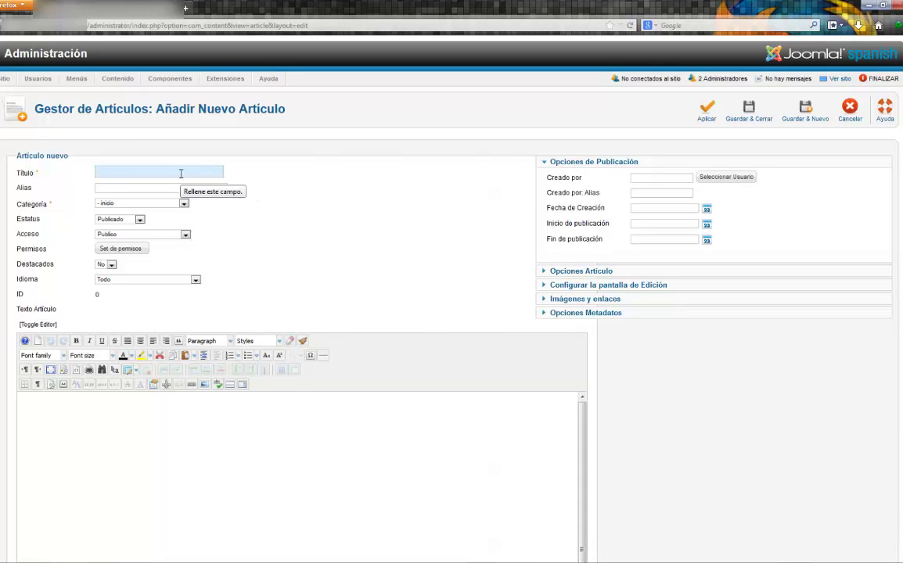
{"action": "left_click", "coordinate": [164, 204]}
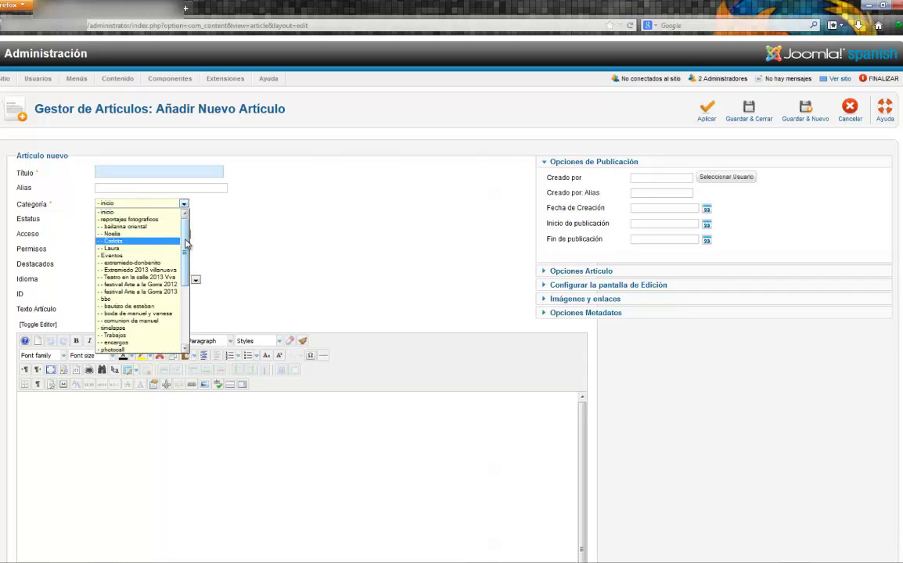
{"action": "scroll", "coordinate": [185, 259], "scroll_direction": "down", "scroll_amount": 1}
{"action": "scroll", "coordinate": [185, 258], "scroll_direction": "down", "scroll_amount": 4}
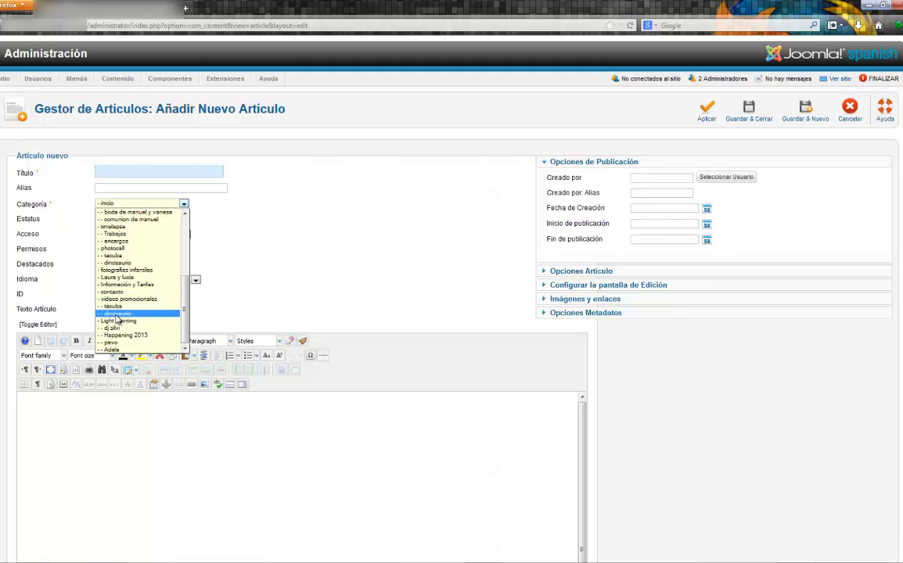
{"action": "left_click", "coordinate": [125, 317]}
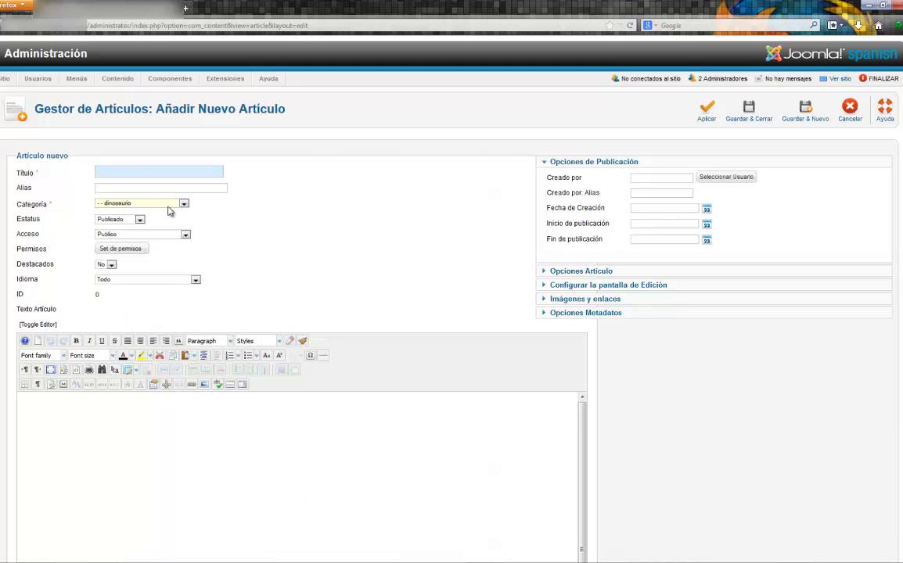
{"action": "left_click", "coordinate": [155, 173]}
{"action": "type", "text": "prueba"}
{"action": "scroll", "coordinate": [145, 460], "scroll_direction": "down", "scroll_amount": 1}
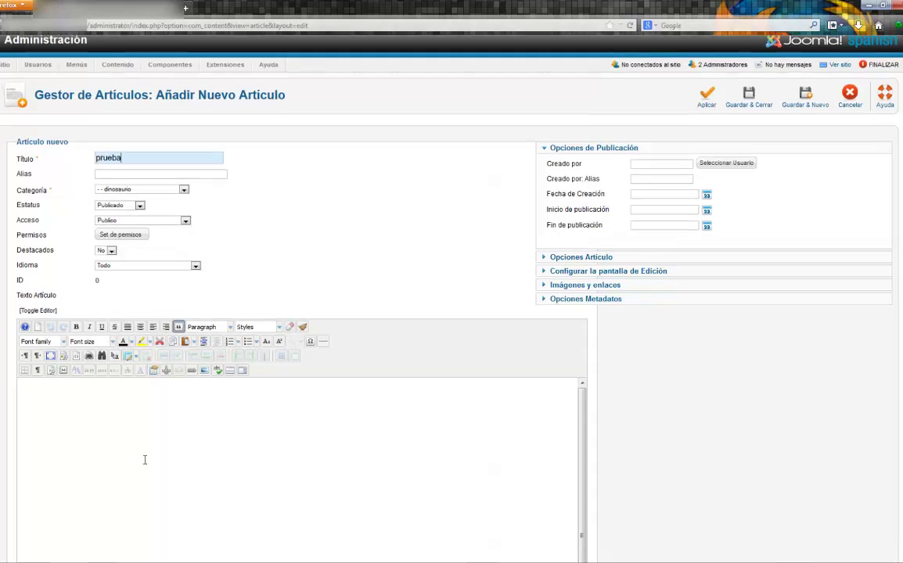
Switch the new article's empty text area to its HTML source code and leave the article.
{"action": "scroll", "coordinate": [145, 460], "scroll_direction": "down", "scroll_amount": 3}
{"action": "left_click", "coordinate": [188, 427]}
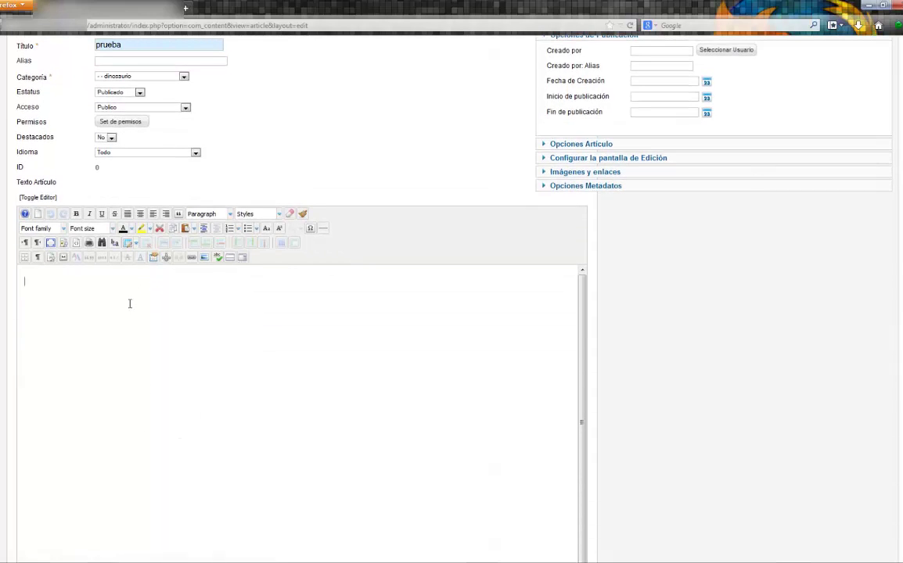
{"action": "left_click", "coordinate": [76, 242]}
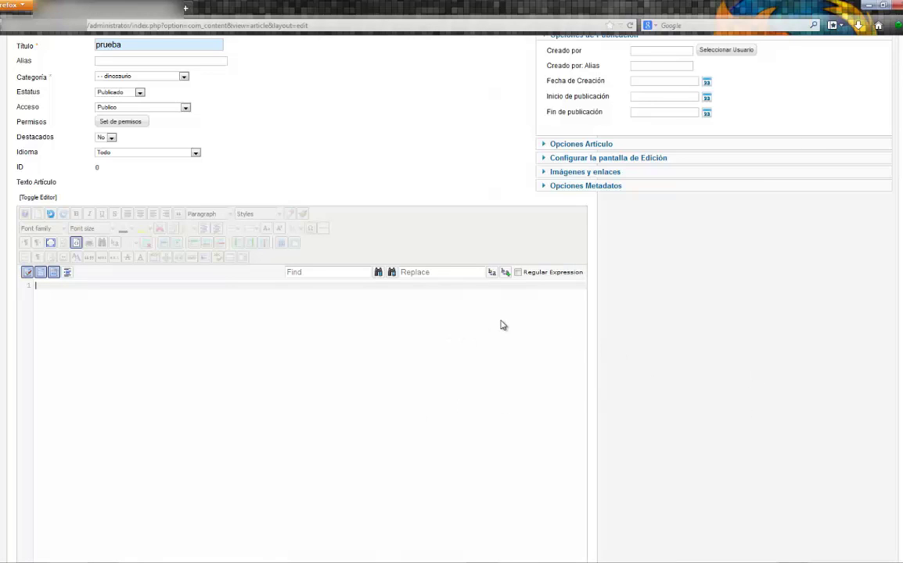
{"action": "scroll", "coordinate": [684, 354], "scroll_direction": "up", "scroll_amount": 3}
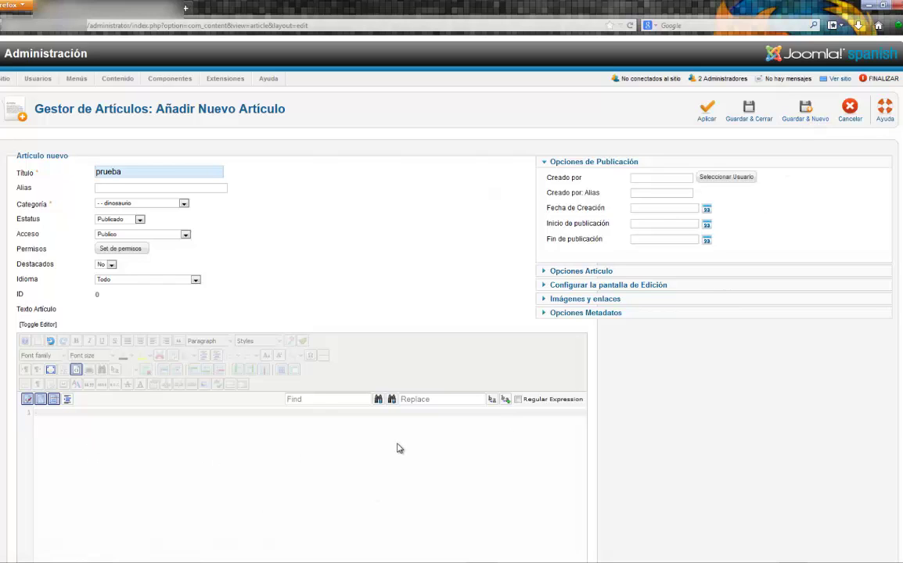
{"action": "left_click", "coordinate": [763, 102]}
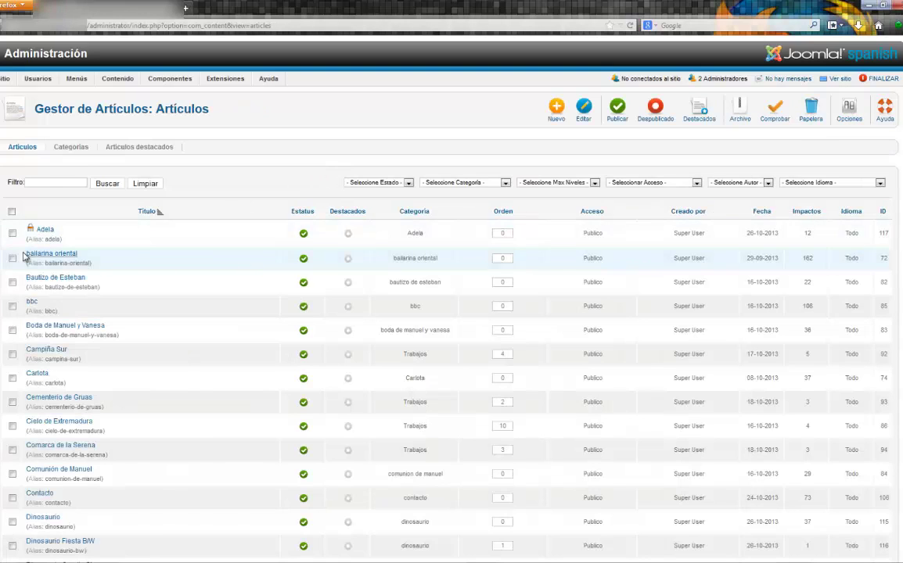
Open the article "Dinosaurio Fiesta B/W" and copy all of its HTML source code.
{"action": "left_click", "coordinate": [55, 541]}
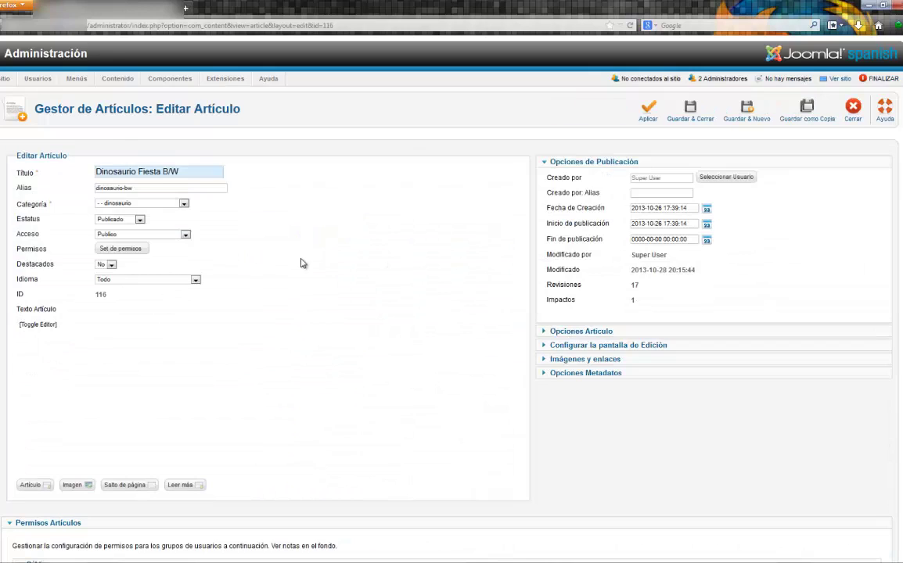
{"action": "scroll", "coordinate": [302, 261], "scroll_direction": "down", "scroll_amount": 5}
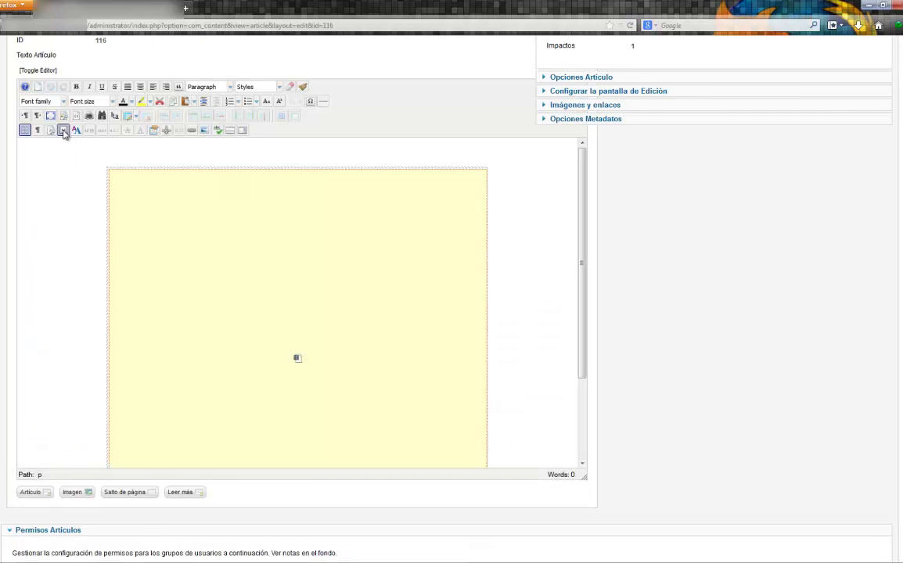
{"action": "left_click", "coordinate": [75, 115]}
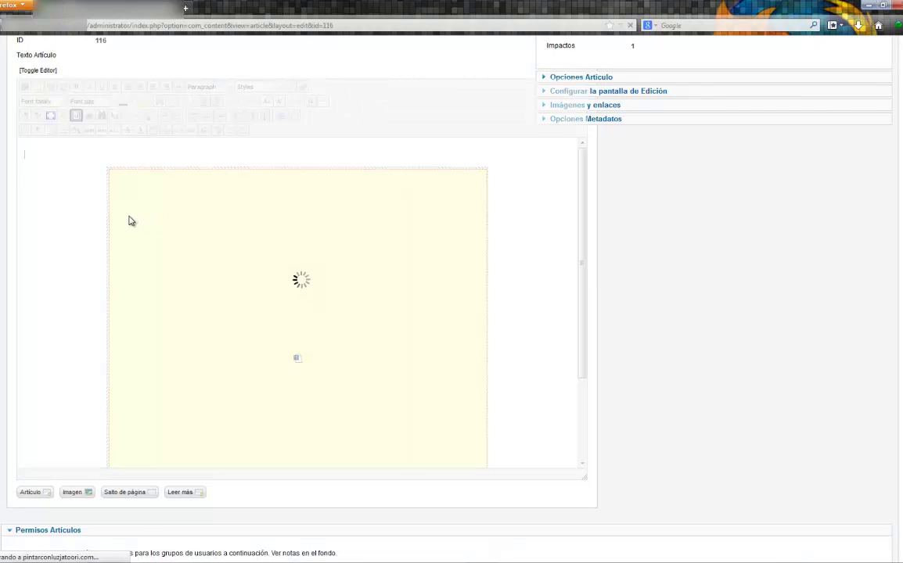
{"action": "left_click_drag", "start_coordinate": [73, 231], "coordinate": [33, 159]}
{"action": "key", "text": "ctrl+c"}
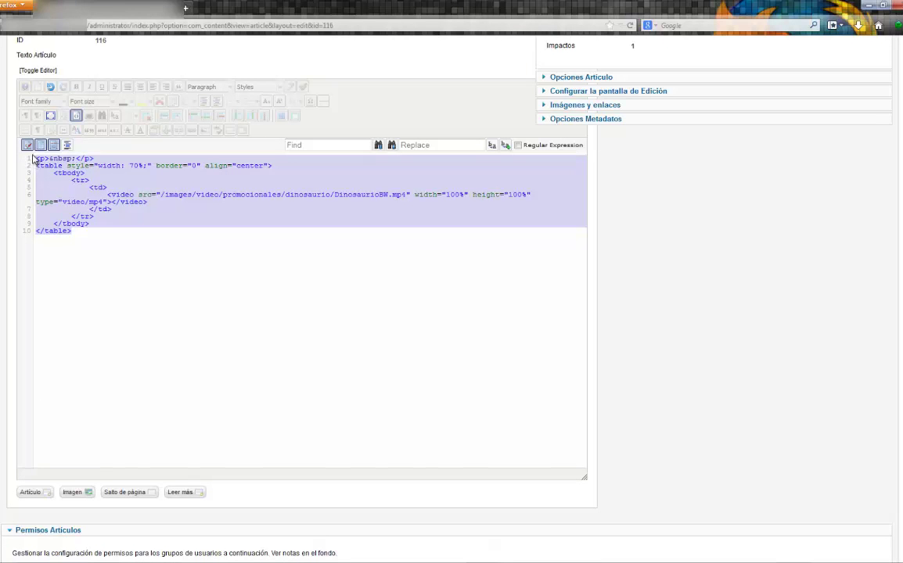
Leave that article and paste the copied video code into the HTML source of a new article.
{"action": "left_click", "coordinate": [749, 236]}
{"action": "scroll", "coordinate": [749, 236], "scroll_direction": "up", "scroll_amount": 5}
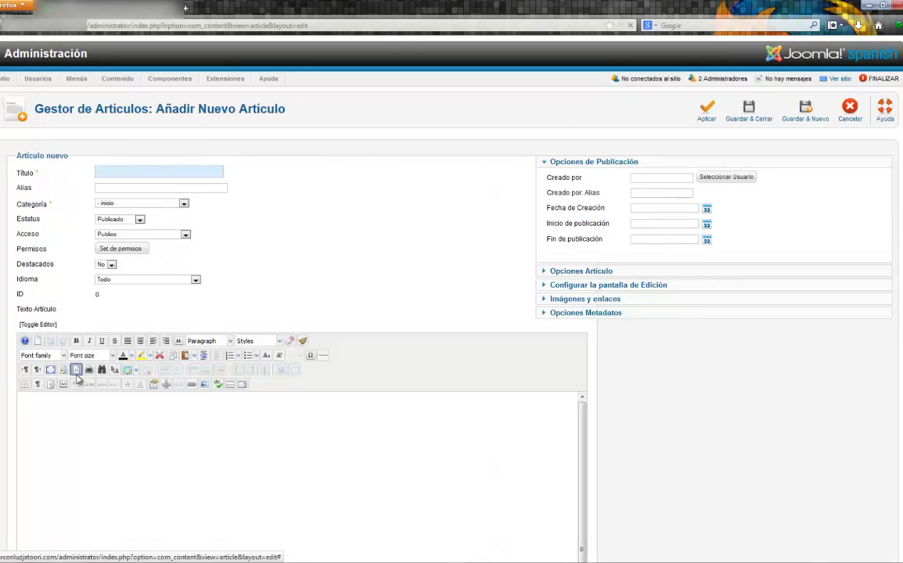
{"action": "left_click", "coordinate": [75, 371]}
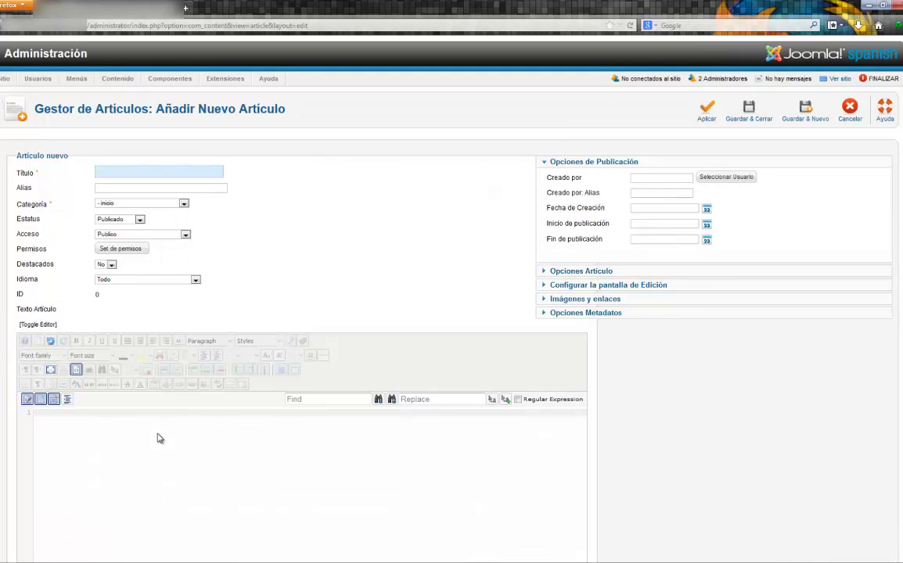
{"action": "key", "text": "ctrl+v"}
{"action": "scroll", "coordinate": [145, 434], "scroll_direction": "down", "scroll_amount": 3}
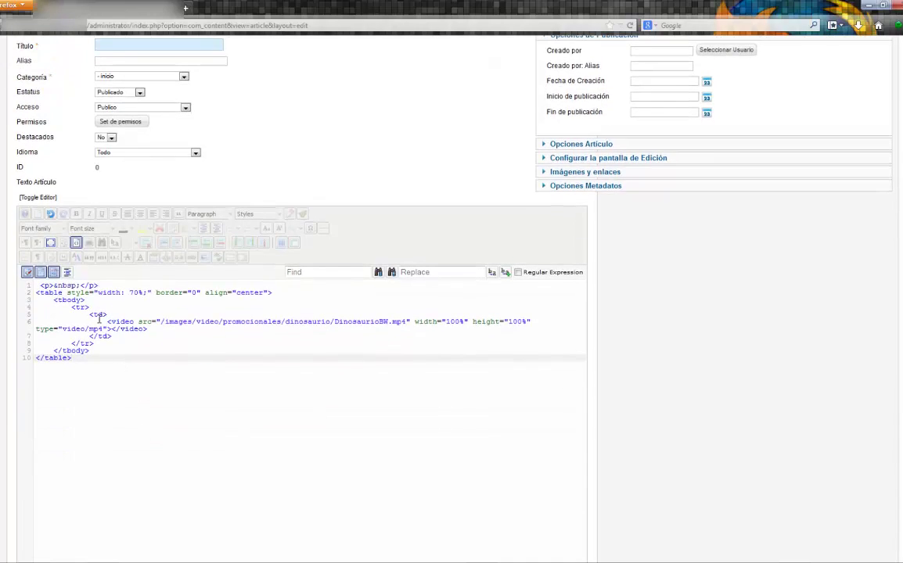
Replace the file name in the video tag's source path with prueba.mp4, keeping the folder /images/video/promocionales/dinosaurio/.
{"action": "left_click_drag", "start_coordinate": [107, 321], "coordinate": [531, 321]}
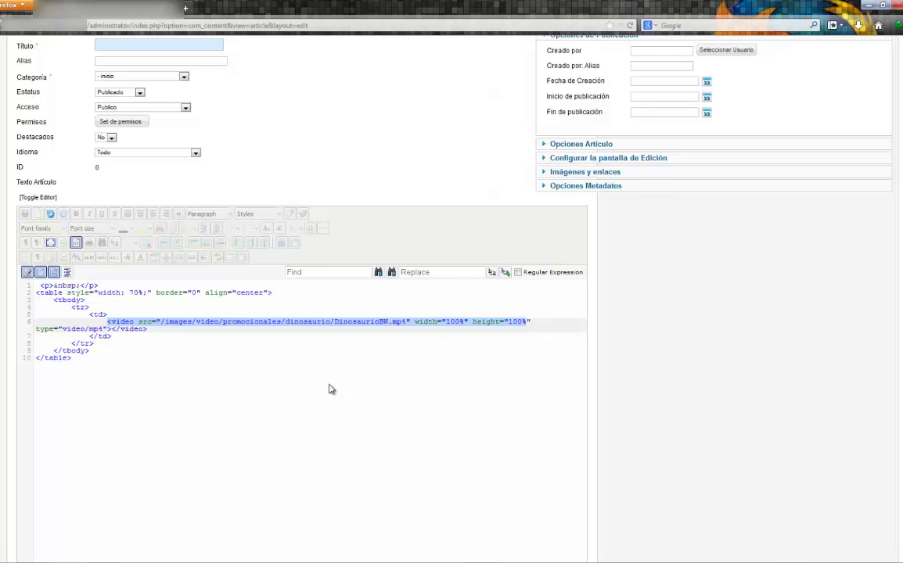
{"action": "left_click", "coordinate": [376, 328]}
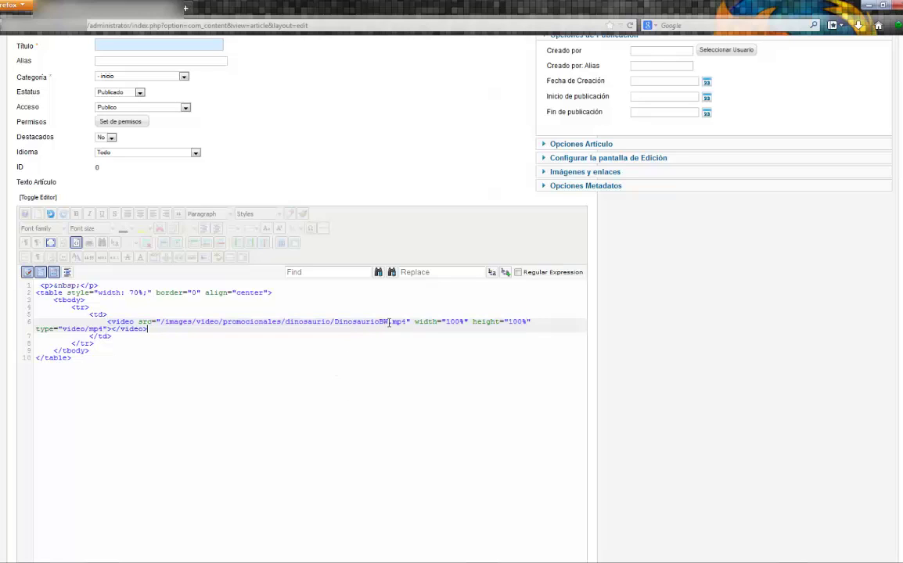
{"action": "left_click_drag", "start_coordinate": [406, 321], "coordinate": [337, 323]}
{"action": "type", "text": "prue"}
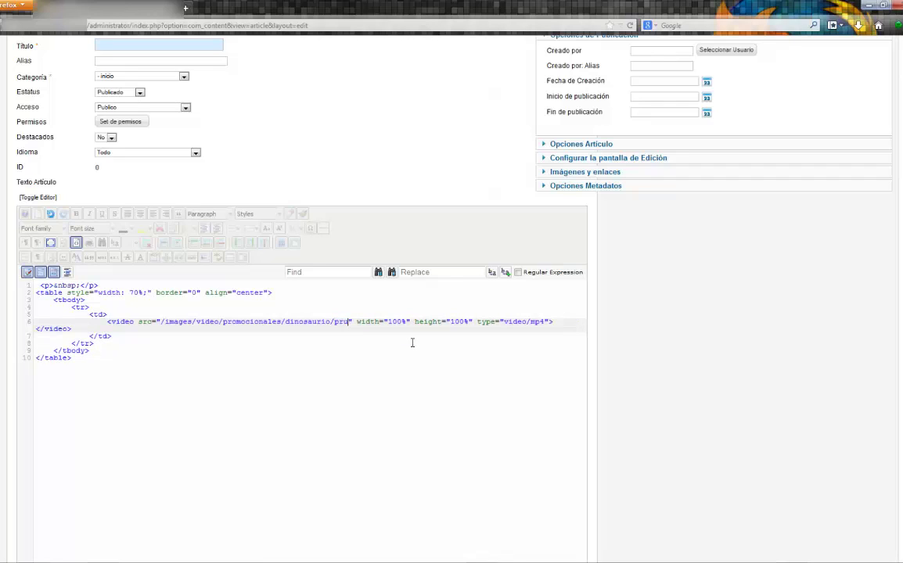
{"action": "key", "text": "BackSpace"}
{"action": "type", "text": "eba."}
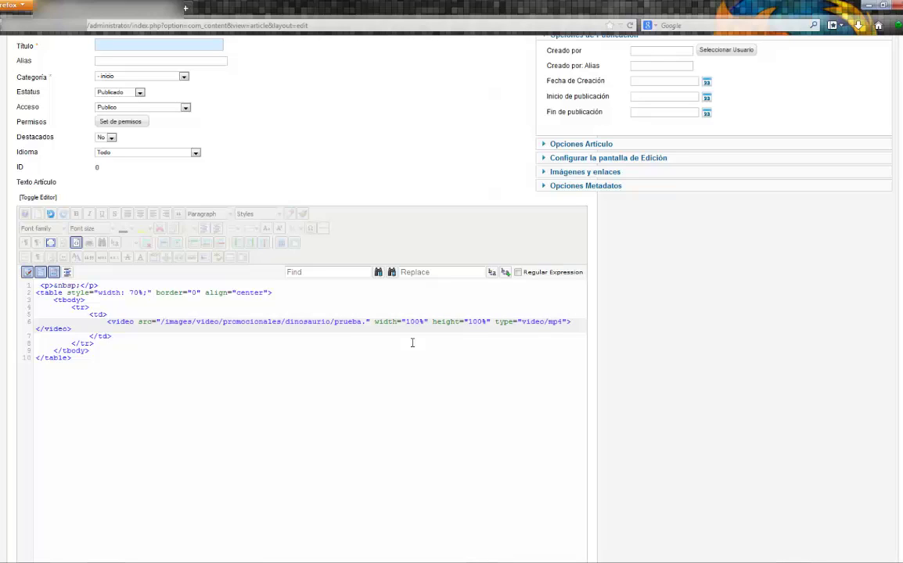
{"action": "type", "text": "mpc"}
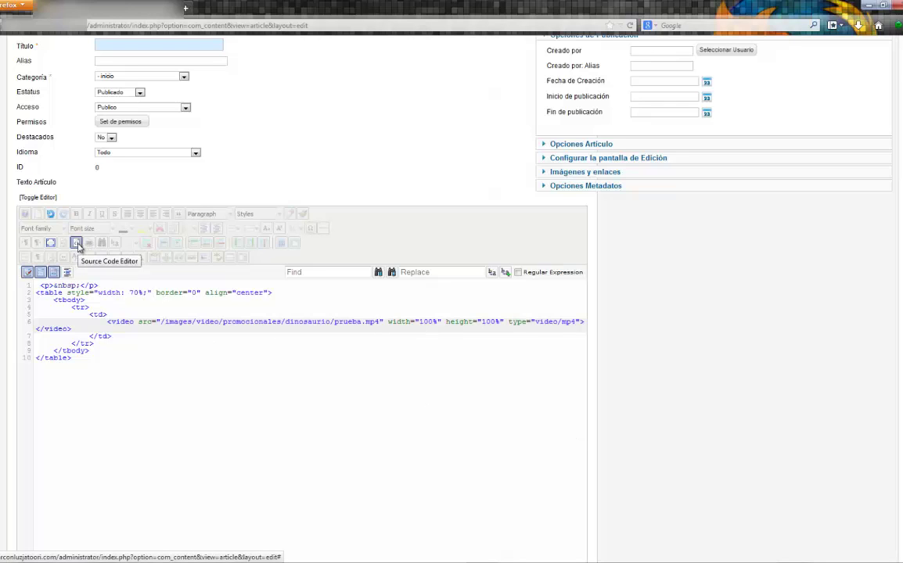
Switch the new article's editor back to the visual view and look over the embedded video block.
{"action": "left_click", "coordinate": [76, 244]}
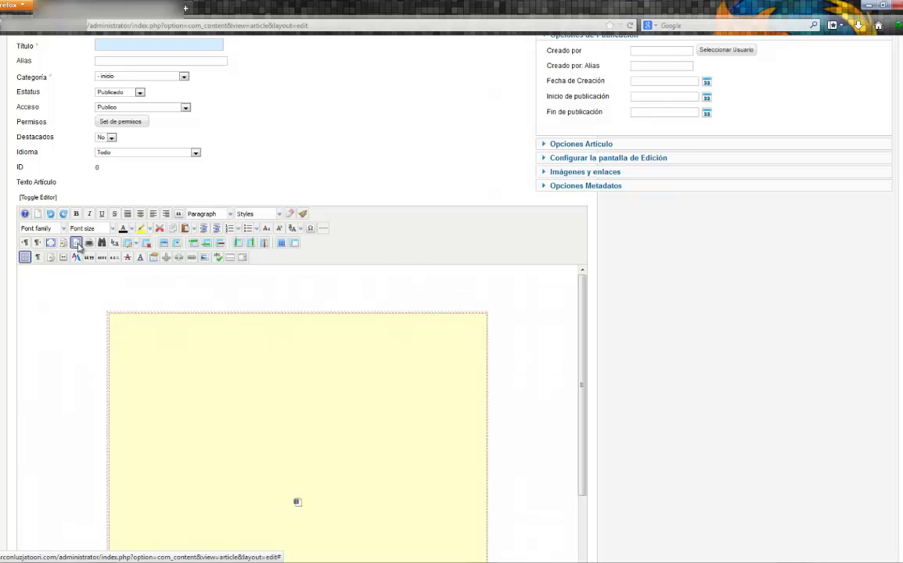
{"action": "scroll", "coordinate": [313, 422], "scroll_direction": "down", "scroll_amount": 3}
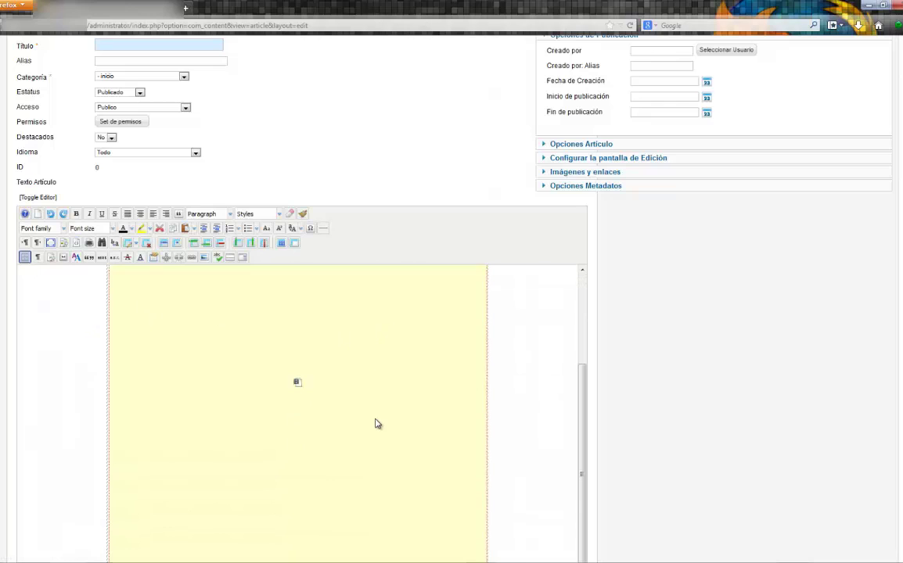
{"action": "scroll", "coordinate": [376, 424], "scroll_direction": "up", "scroll_amount": 3}
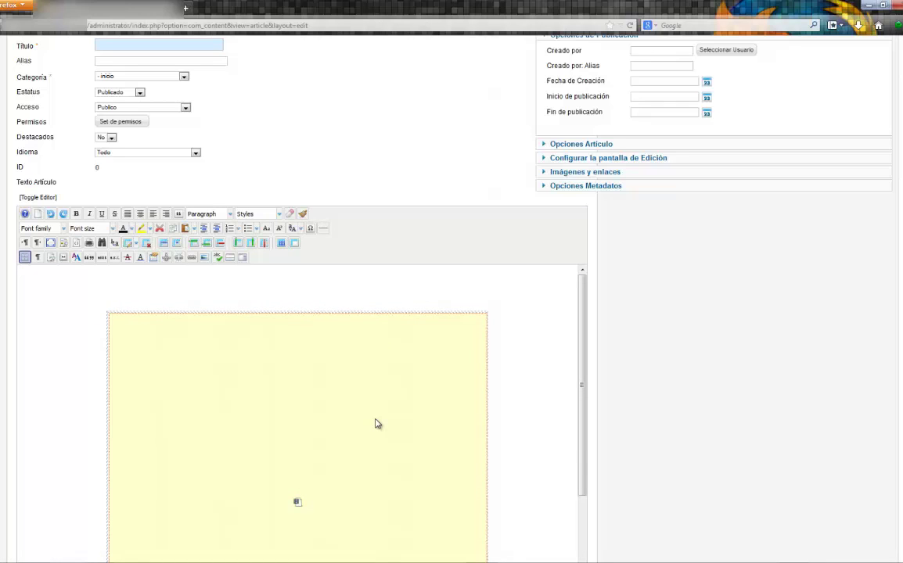
{"action": "scroll", "coordinate": [553, 387], "scroll_direction": "down", "scroll_amount": 3}
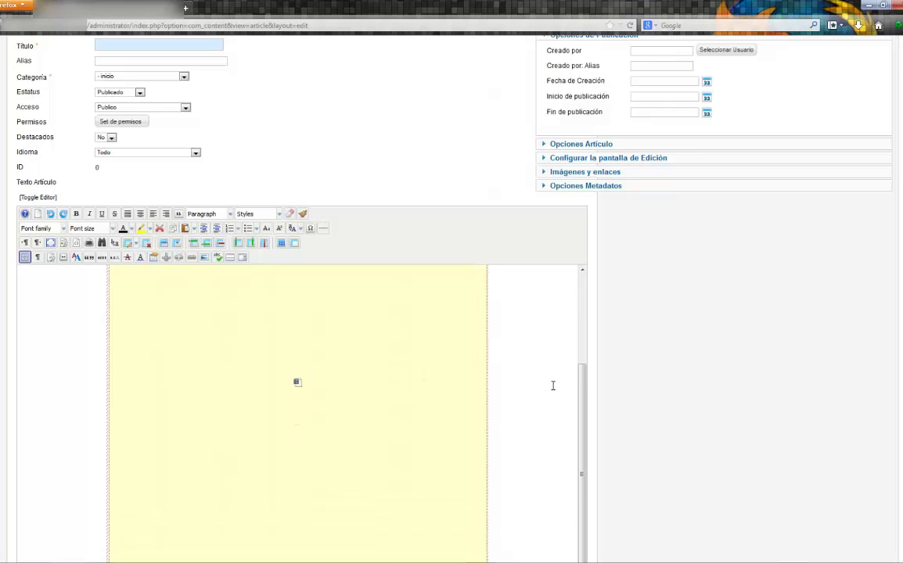
{"action": "scroll", "coordinate": [552, 386], "scroll_direction": "up", "scroll_amount": 3}
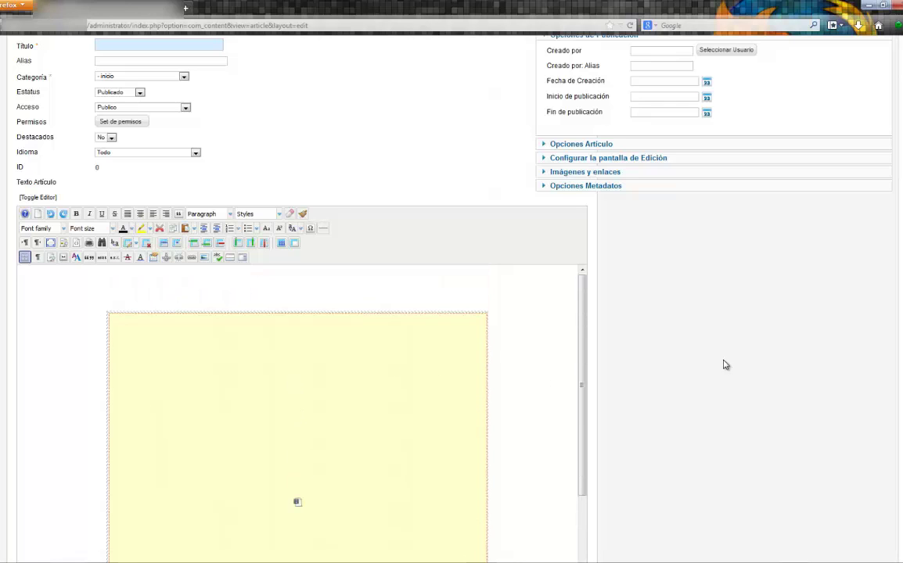
{"action": "scroll", "coordinate": [723, 365], "scroll_direction": "up", "scroll_amount": 3}
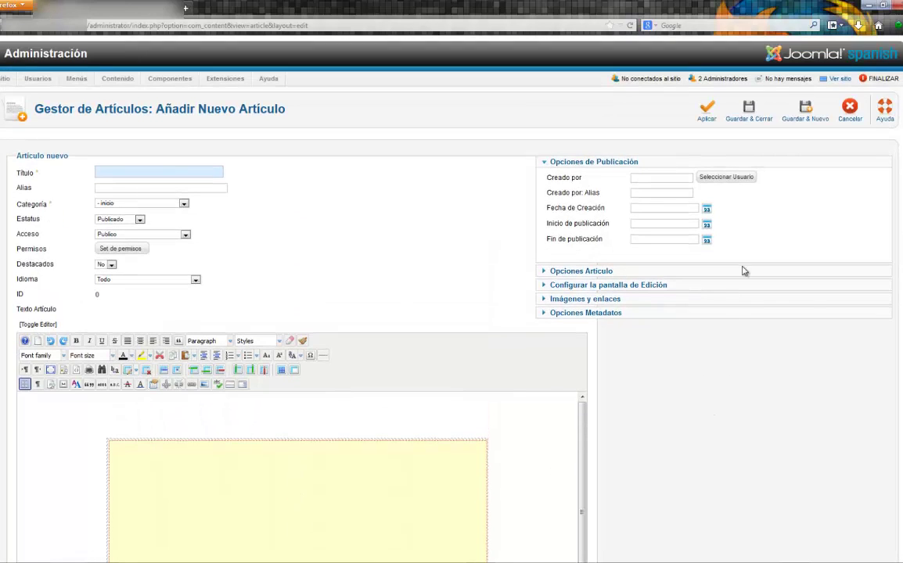